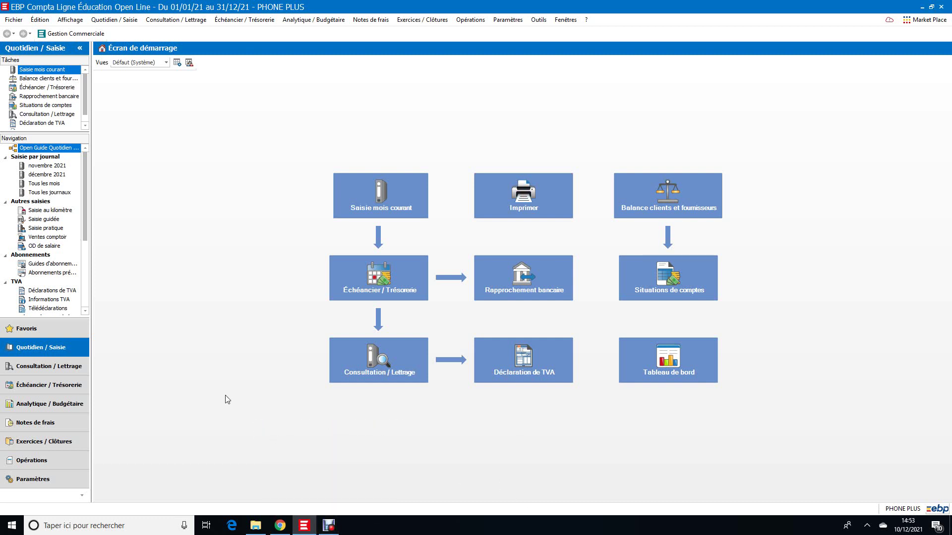
# Open the Consultation / Lettrage window and view the account type options, keeping Tous les comptes
pyautogui.click(177, 20)
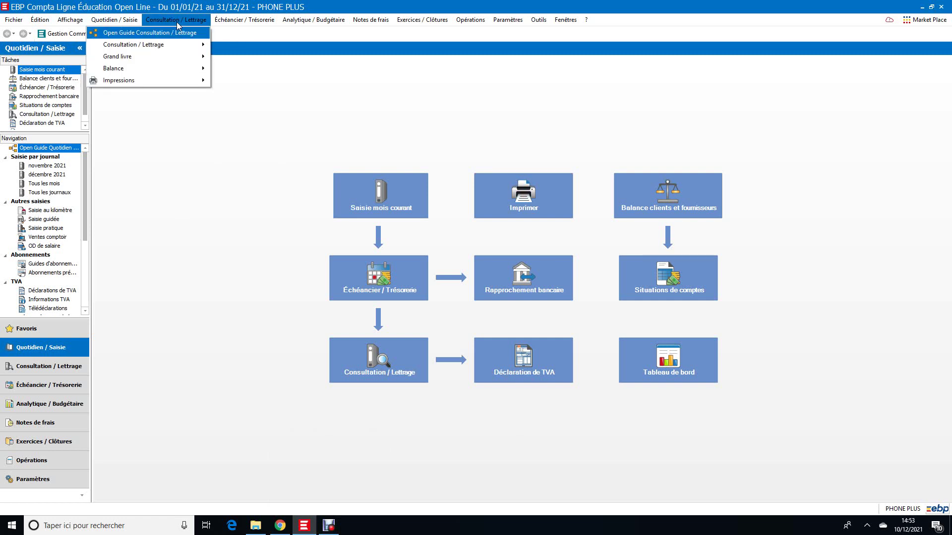
pyautogui.moveTo(149, 44)
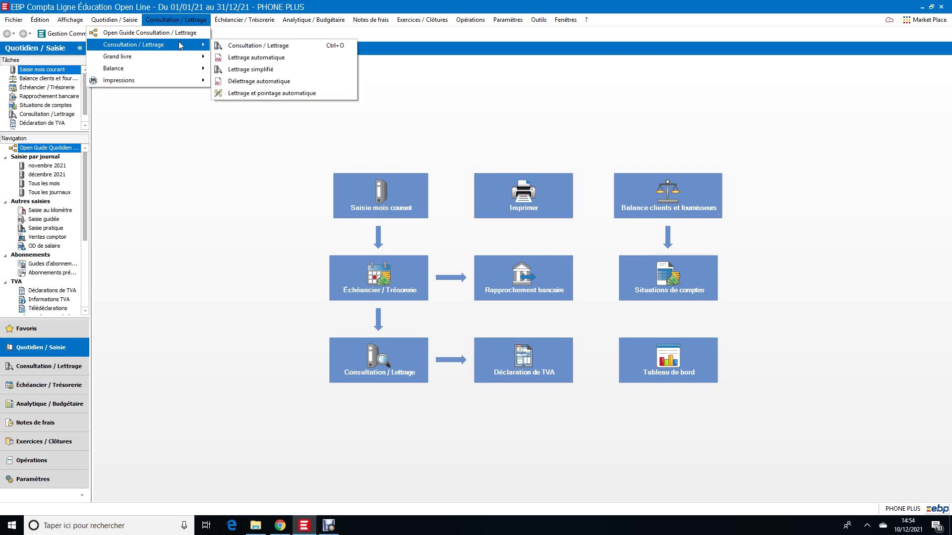
pyautogui.click(320, 46)
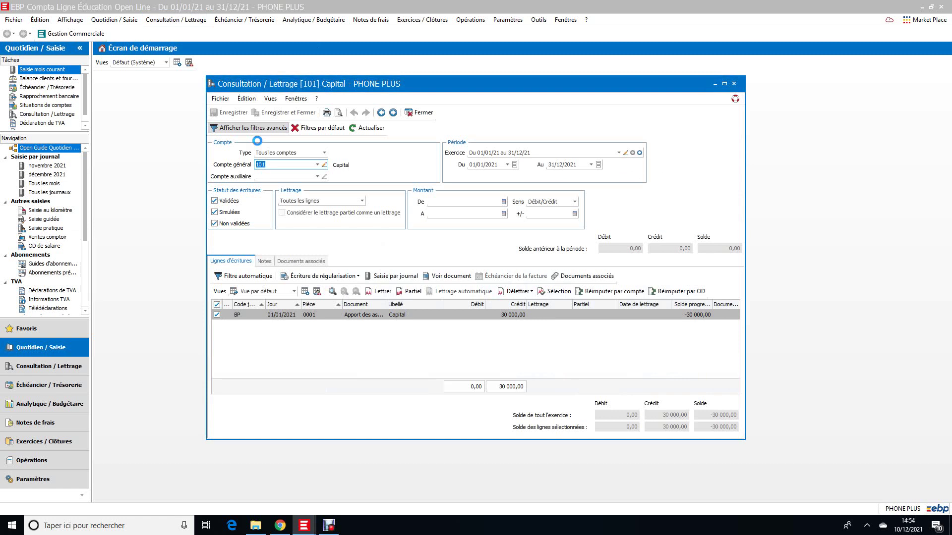
pyautogui.click(324, 154)
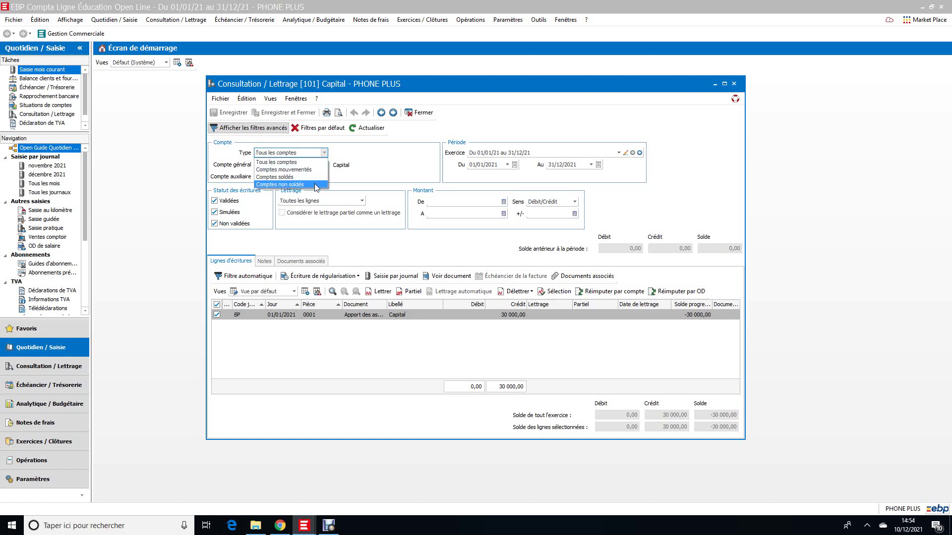
pyautogui.click(308, 153)
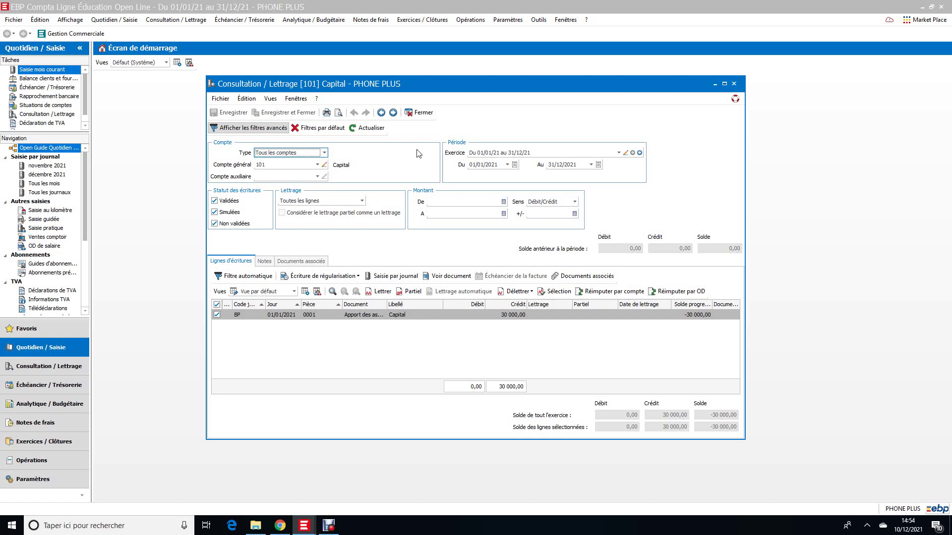
# Display the entries of general account 707 Ventes de marchandises and maximize the consultation window
pyautogui.click(317, 165)
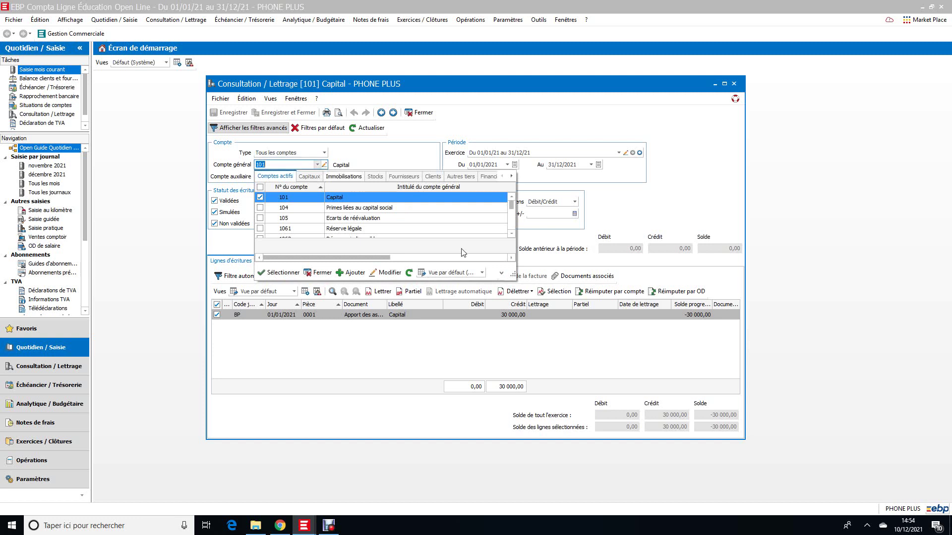
pyautogui.moveTo(511, 207)
pyautogui.mouseDown()
pyautogui.moveTo(510, 231)
pyautogui.moveTo(511, 207)
pyautogui.mouseUp()
pyautogui.write('707')
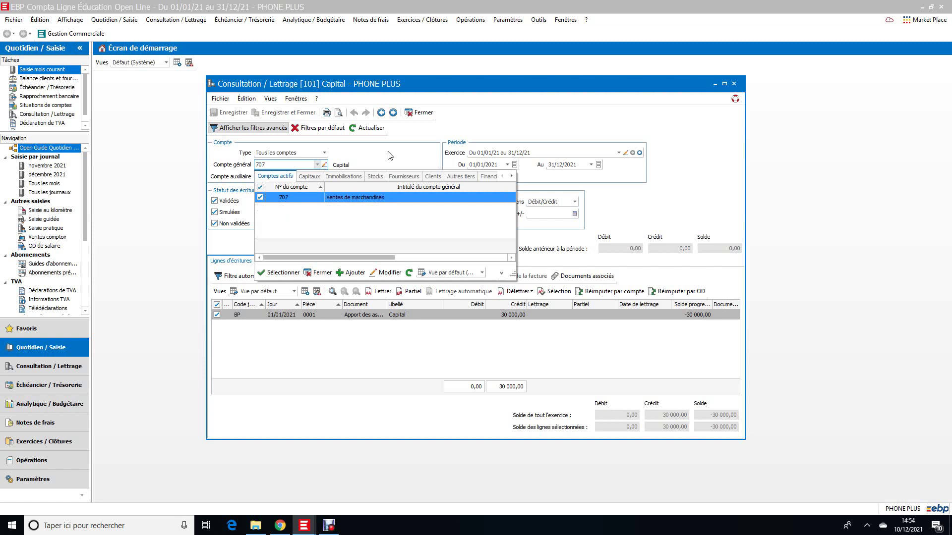
pyautogui.click(310, 201)
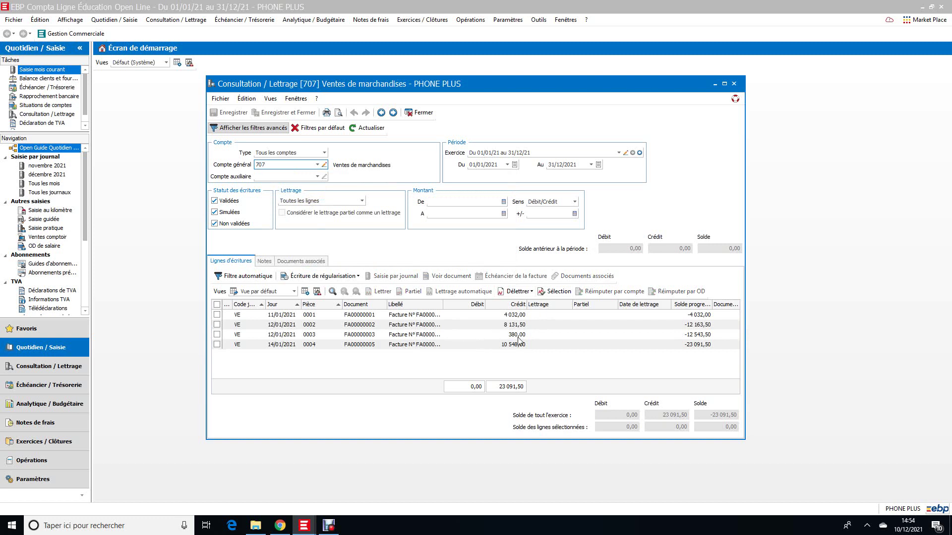
pyautogui.click(725, 84)
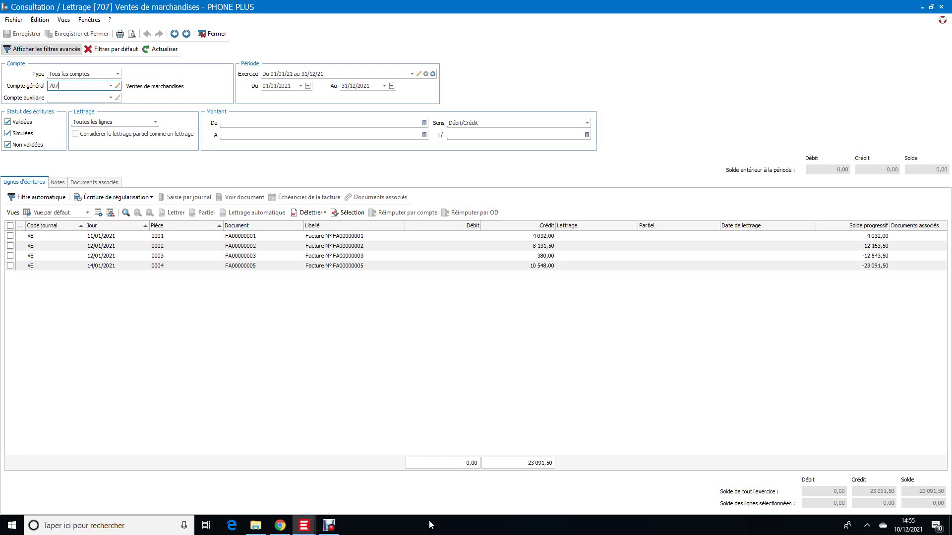
# Switch to File Explorer and open the workbook Travaux excel pour vidéo.xlsx from the SAE EMOB folder
pyautogui.click(256, 526)
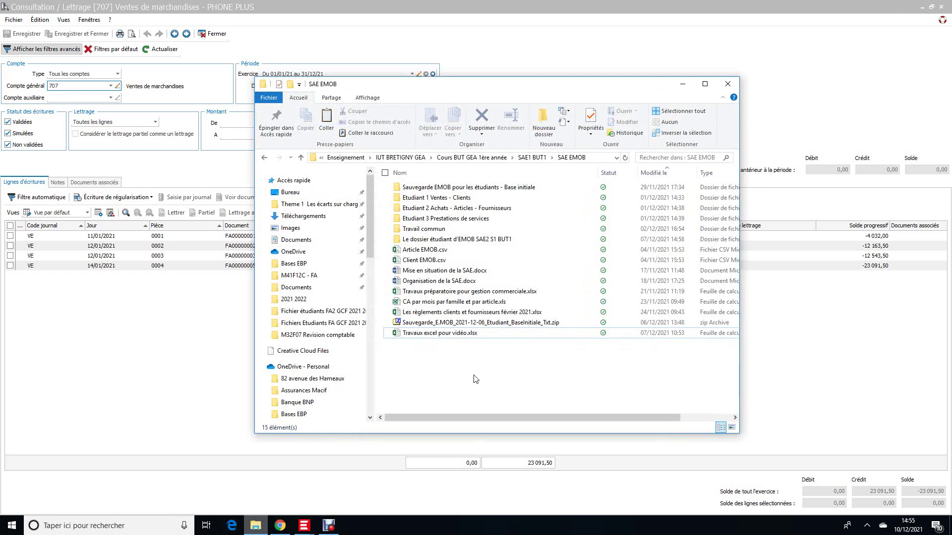
pyautogui.click(461, 336)
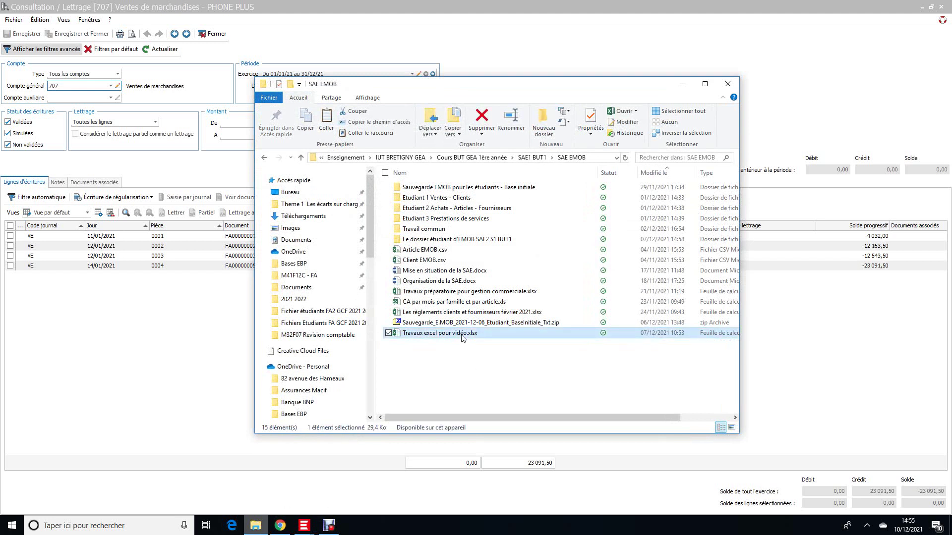
pyautogui.doubleClick(462, 336)
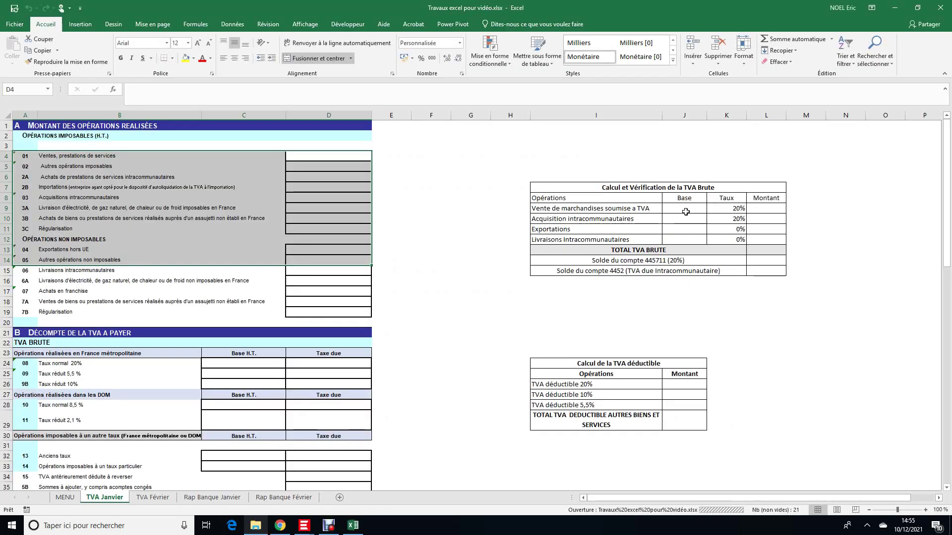
# Enter 23091 in J9 as the base of the taxable merchandise sales on the TVA Janvier sheet
pyautogui.click(686, 211)
pyautogui.write('23091')
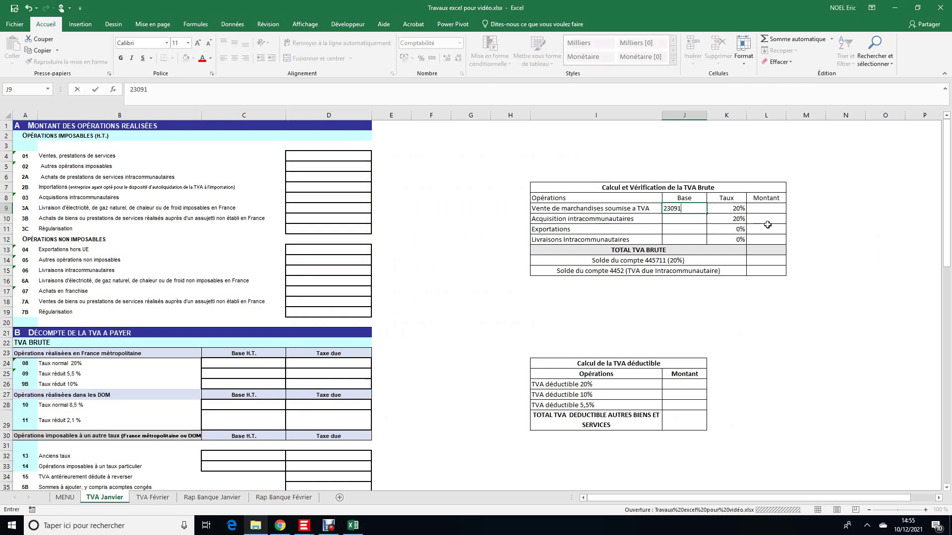
pyautogui.press('Tab')
# Calculate the VAT amount of the merchandise sales in L9 by multiplying rate K9 by base J9
pyautogui.press('Right')
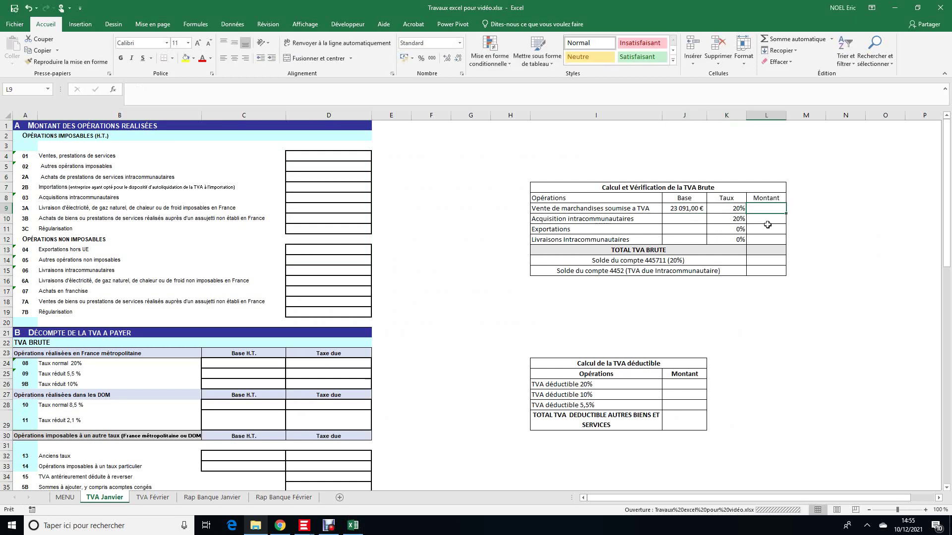
pyautogui.write('=')
pyautogui.press('Left')
pyautogui.write('*')
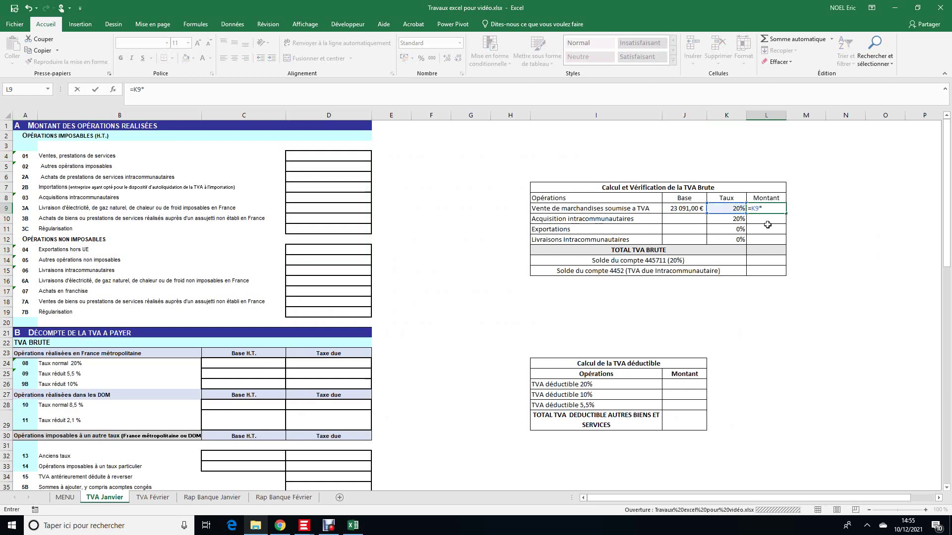
pyautogui.press('Left')
pyautogui.press('Return')
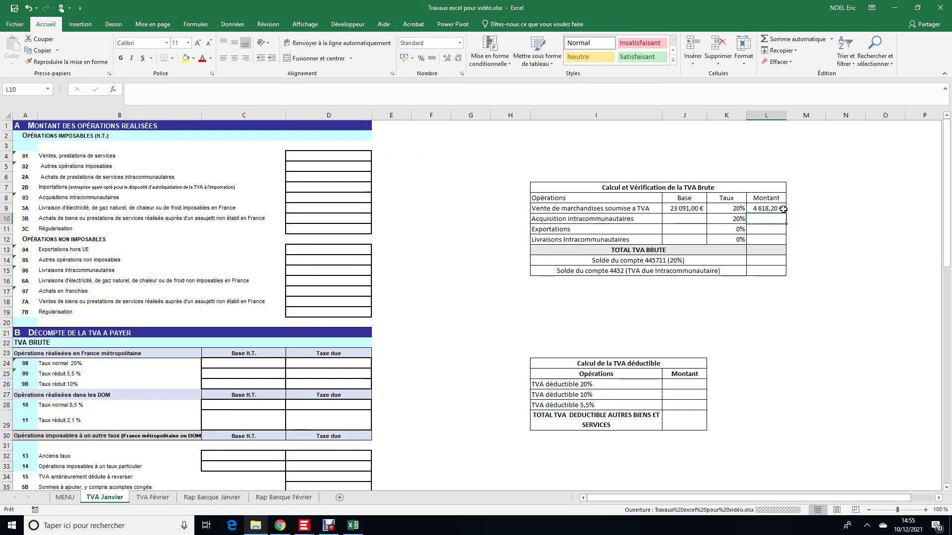
# Fill the TOTAL TVA BRUTE cell L13 with a formula referencing the merchandise sales amount in L9
pyautogui.click(773, 250)
pyautogui.write('=')
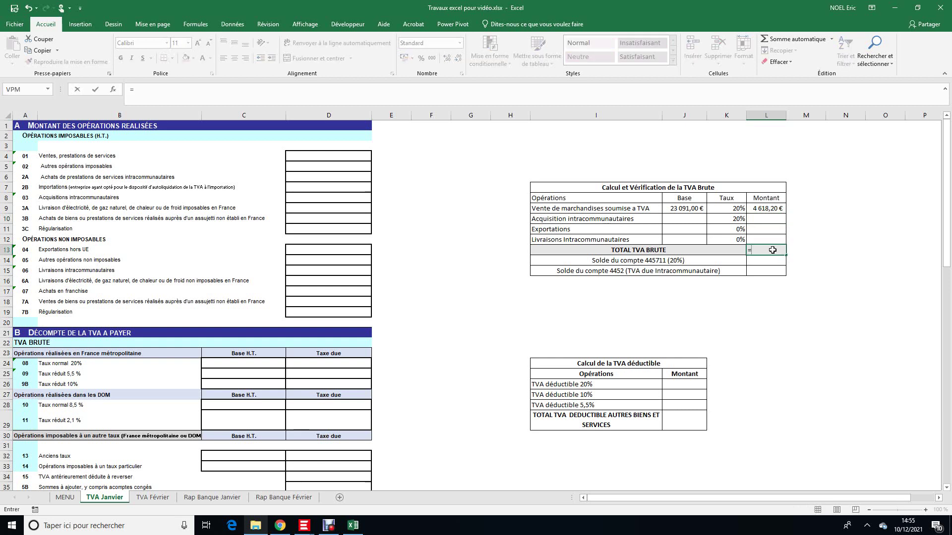
pyautogui.press('Up')
pyautogui.press('Up')
pyautogui.press('Up')
pyautogui.press('Up')
pyautogui.press('Return')
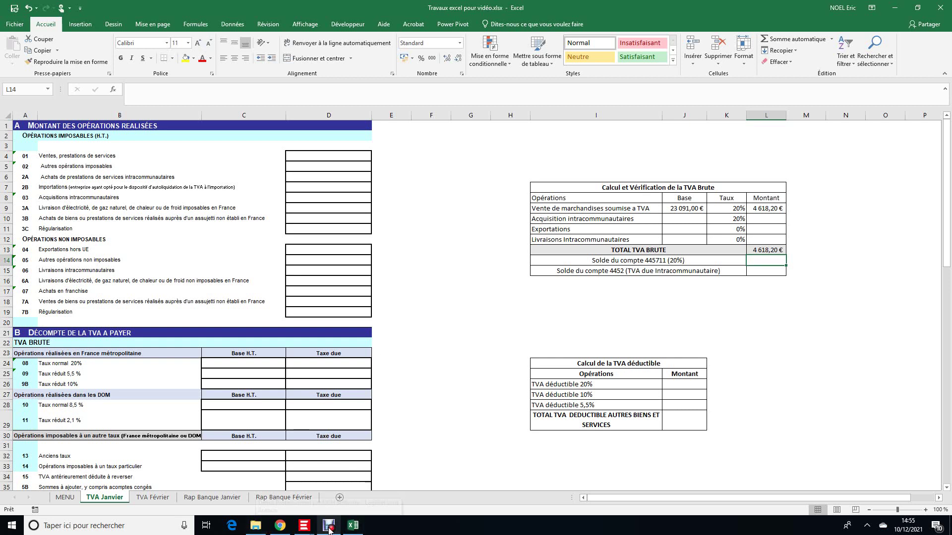
# Switch to the account 707 consultation window in EBP Compta and close it
pyautogui.click(305, 529)
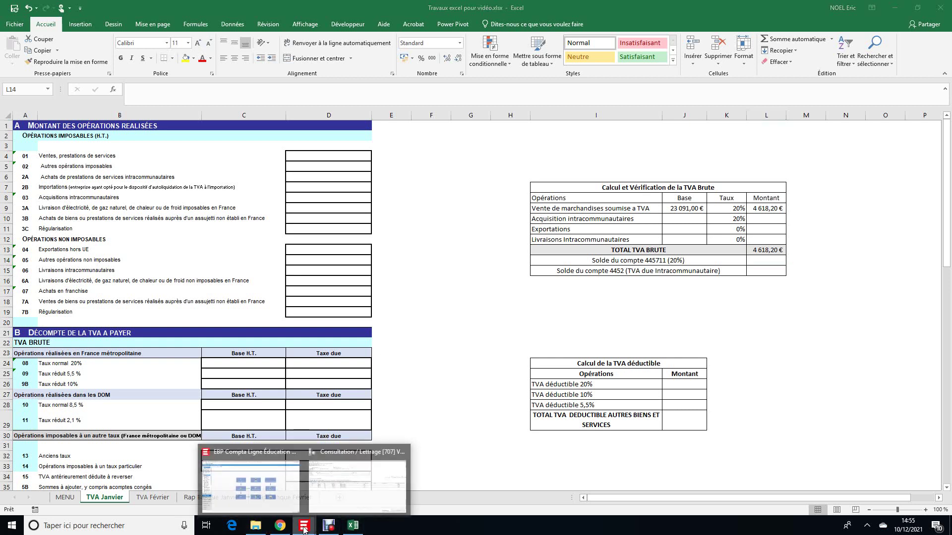
pyautogui.click(365, 484)
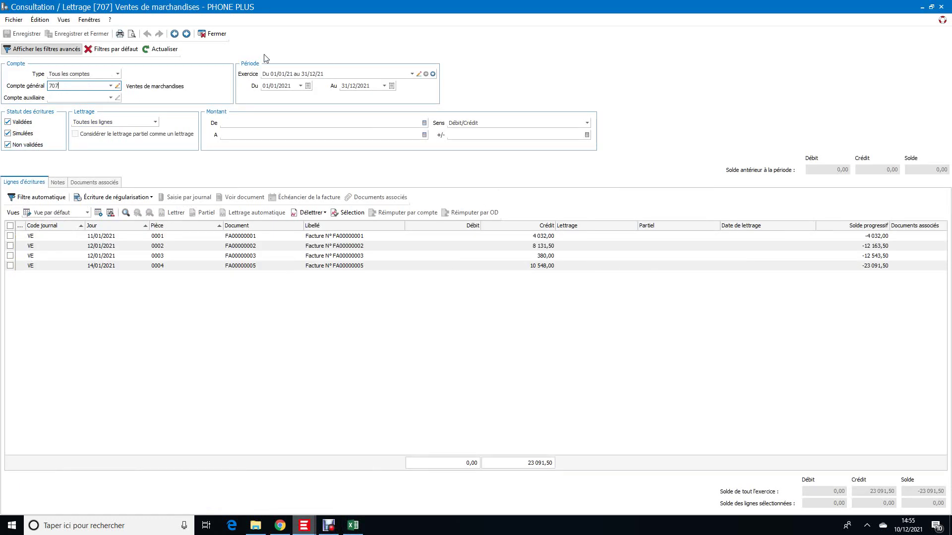
pyautogui.click(217, 36)
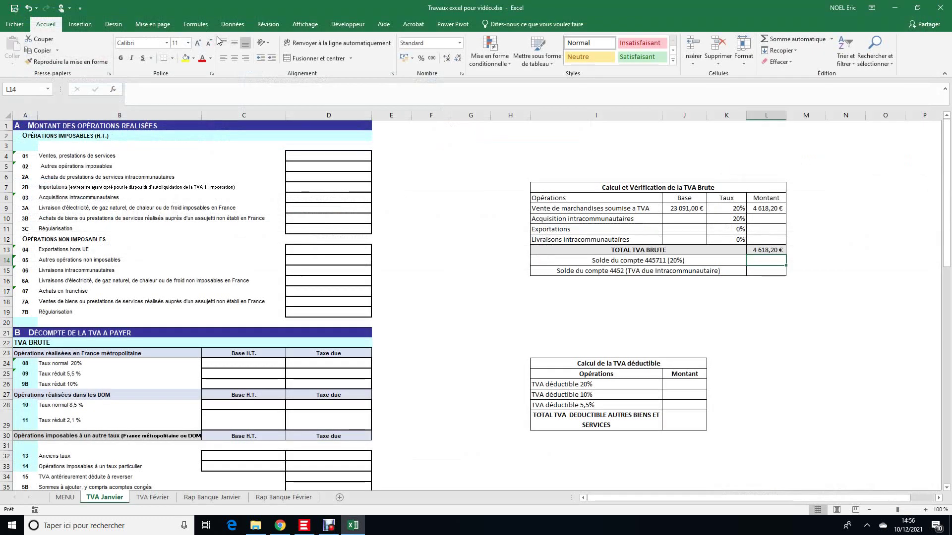
# Switch to the main EBP Compta window and open the list of VAT declarations
pyautogui.click(305, 525)
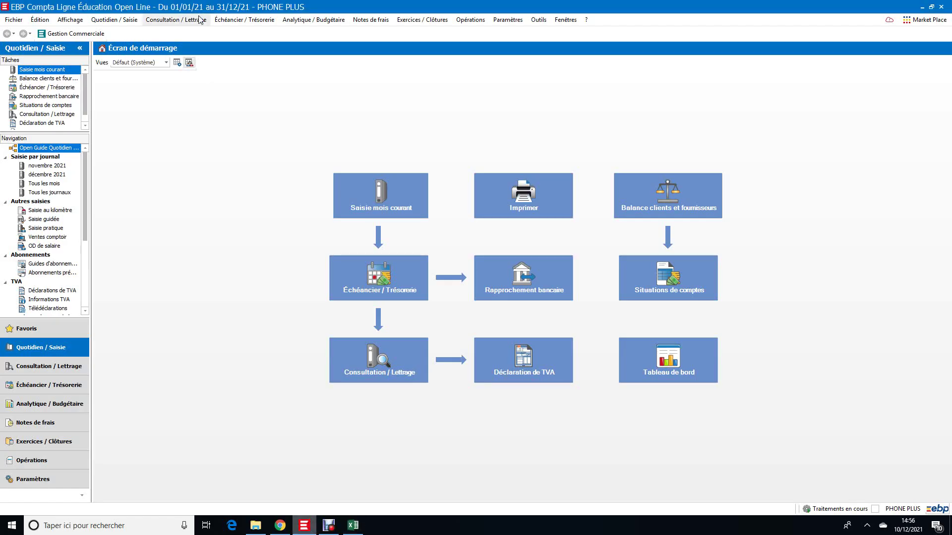
pyautogui.click(135, 23)
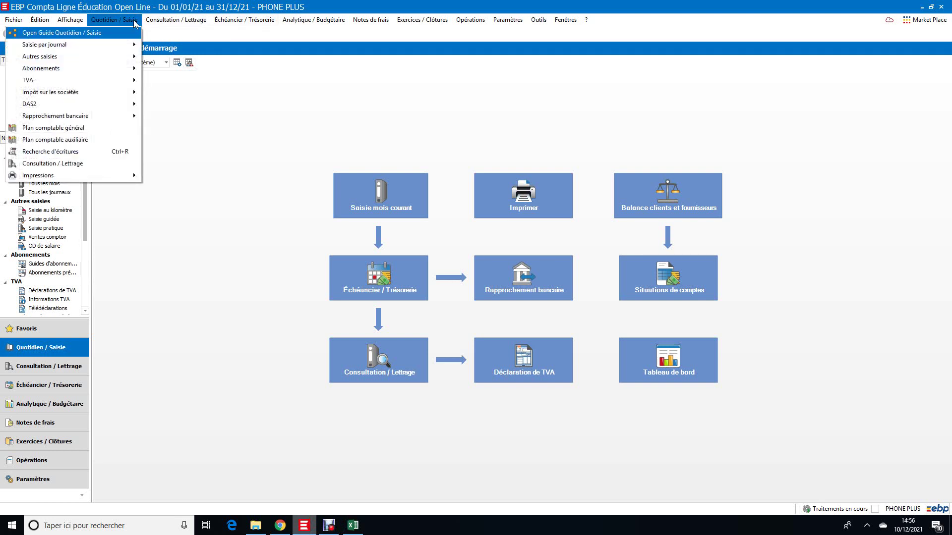
pyautogui.moveTo(119, 80)
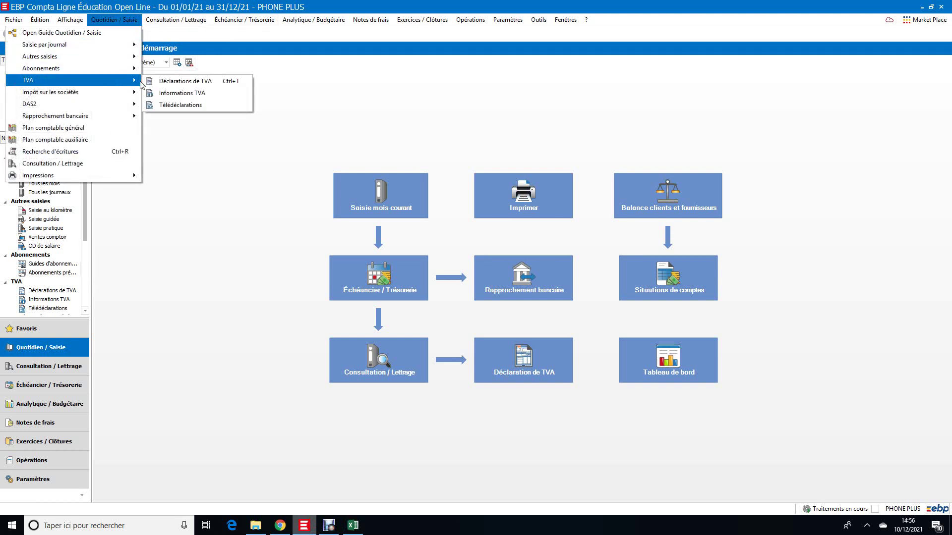
pyautogui.click(187, 82)
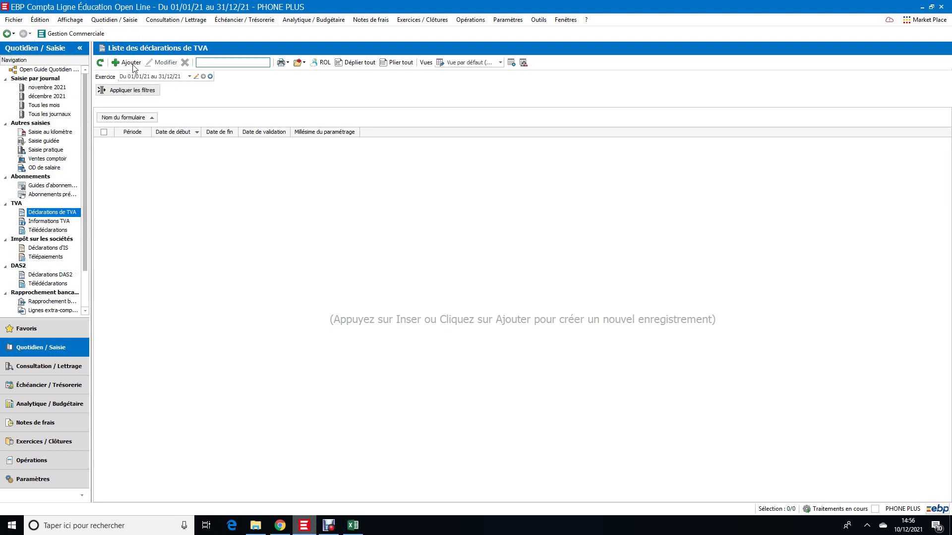
# Create the January 2021 3310 CA3 VAT declaration, then maximize it and display page 2
pyautogui.click(130, 63)
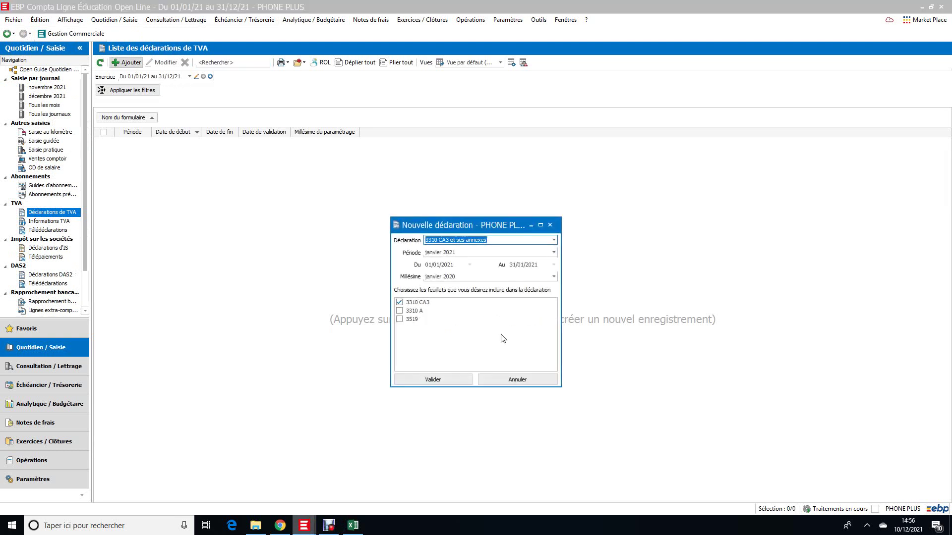
pyautogui.click(440, 380)
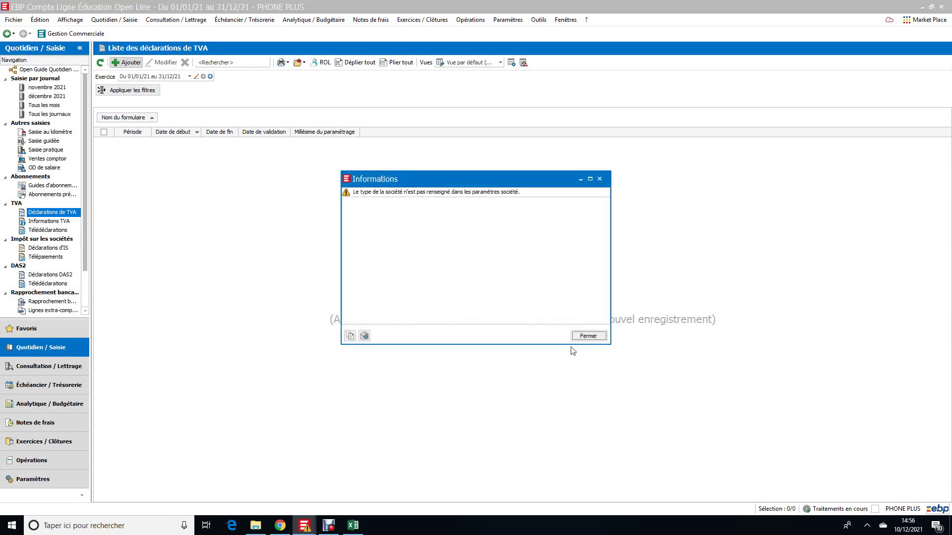
pyautogui.click(597, 337)
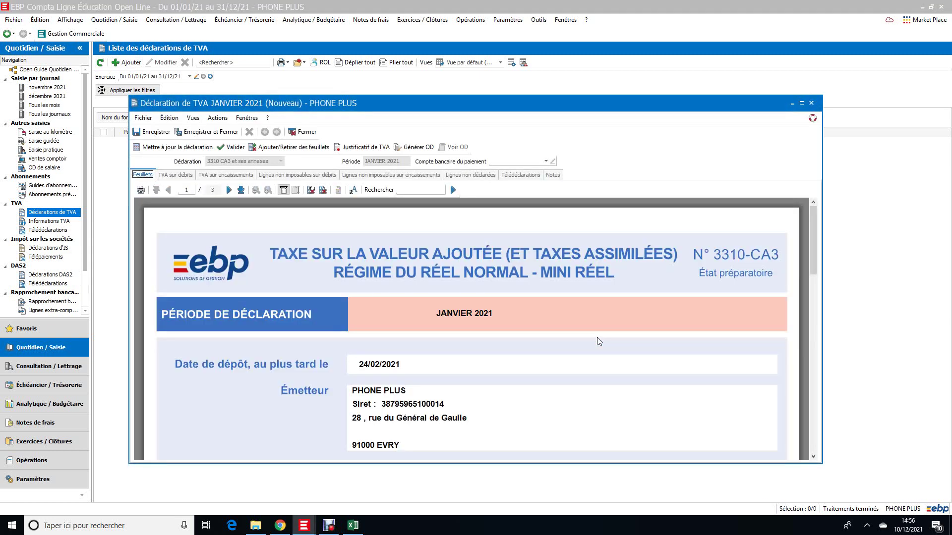
pyautogui.click(799, 103)
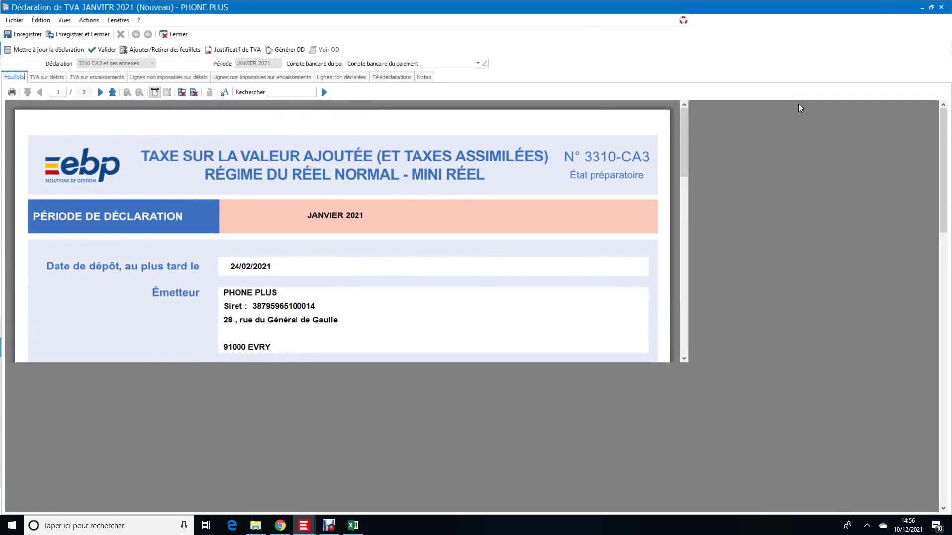
pyautogui.click(100, 92)
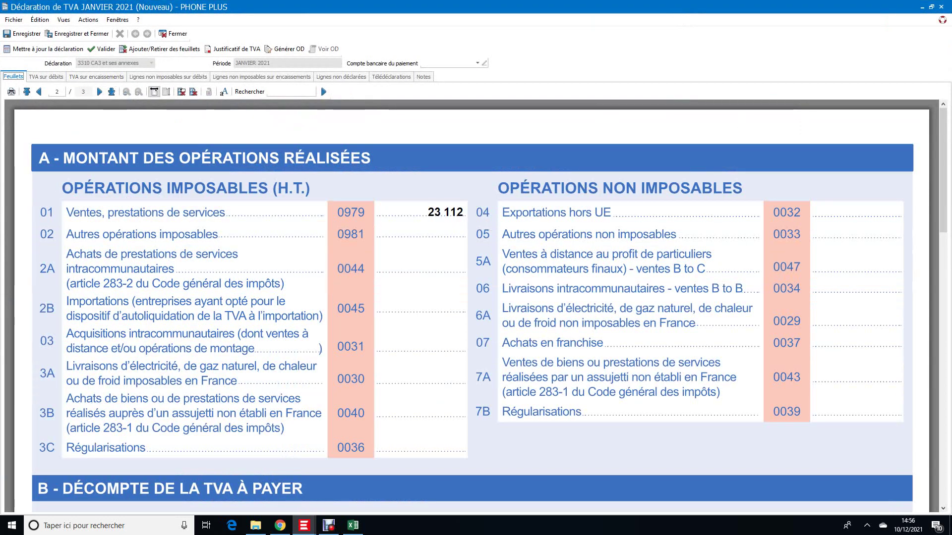
# Switch to the Excel workbook and enter 23112 in D4 for line 01 Ventes, prestations de services
pyautogui.click(355, 525)
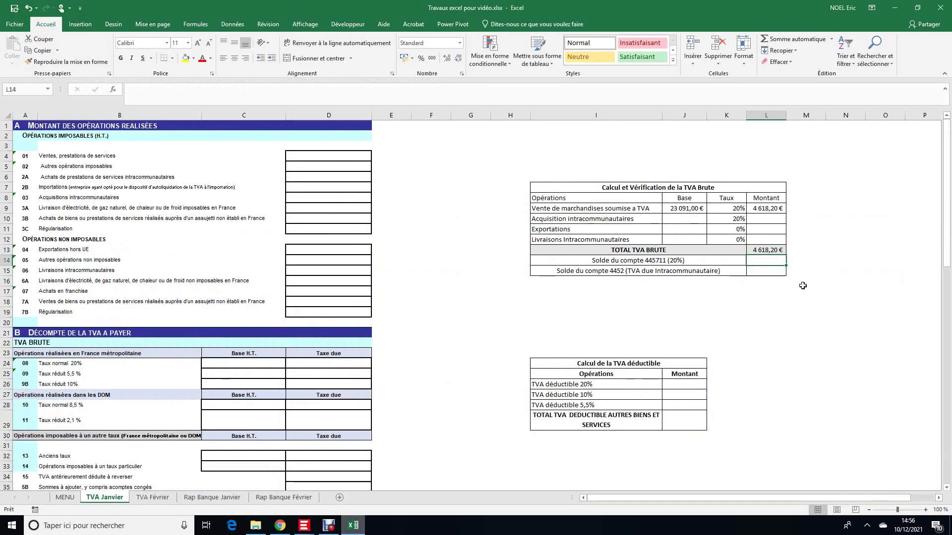
pyautogui.click(688, 209)
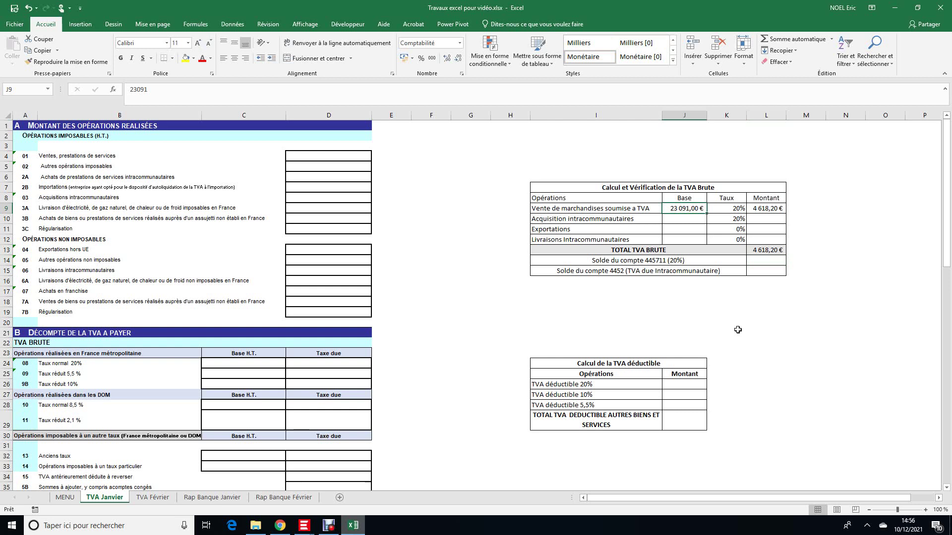
pyautogui.click(358, 157)
pyautogui.write('23112')
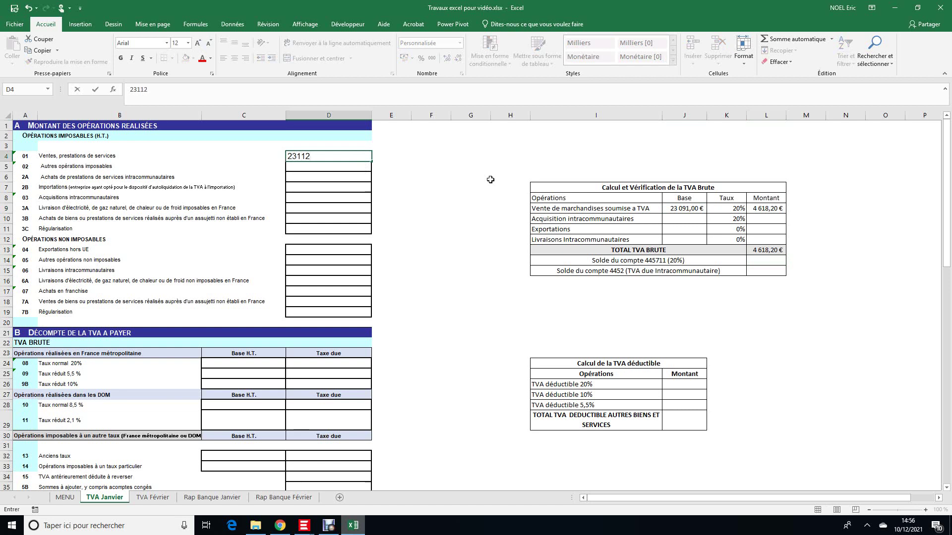
pyautogui.press('Return')
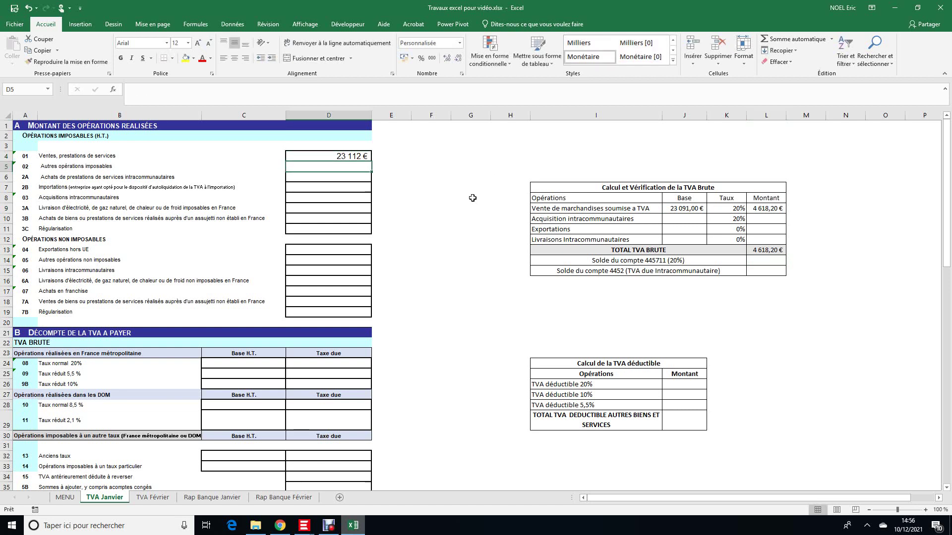
# On line 08 Taux normal 20%, enter 23112 as the base in C24 and the tax formula =C24*0,2 in D24
pyautogui.doubleClick(256, 366)
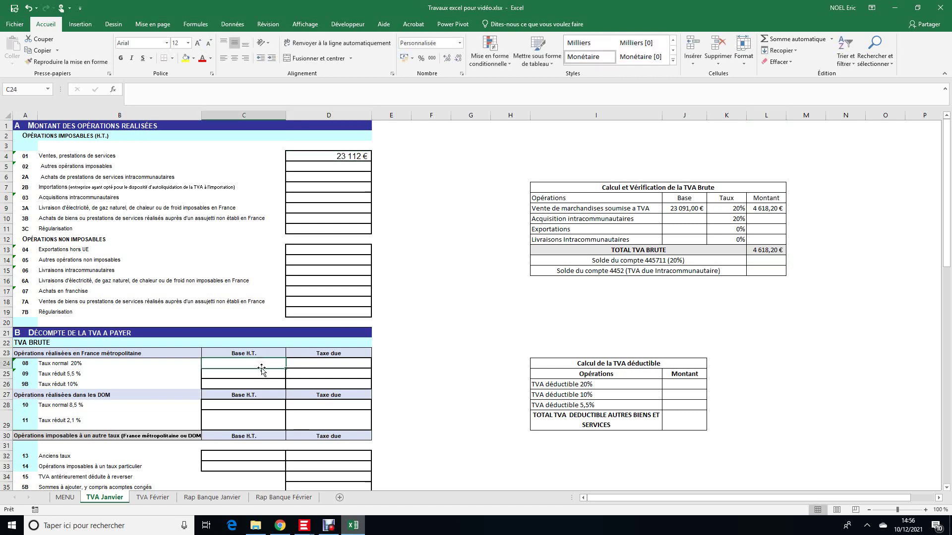
pyautogui.write('23112')
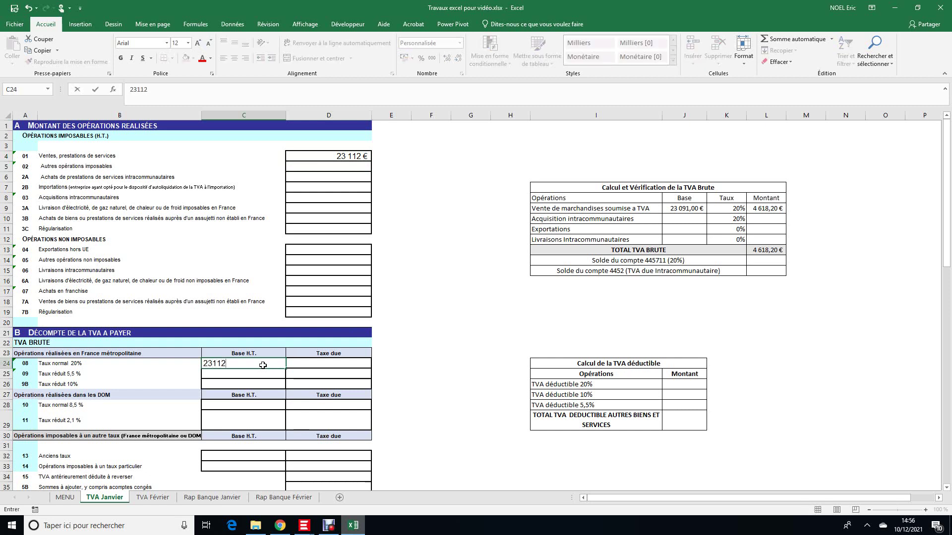
pyautogui.press('Tab')
pyautogui.write('=')
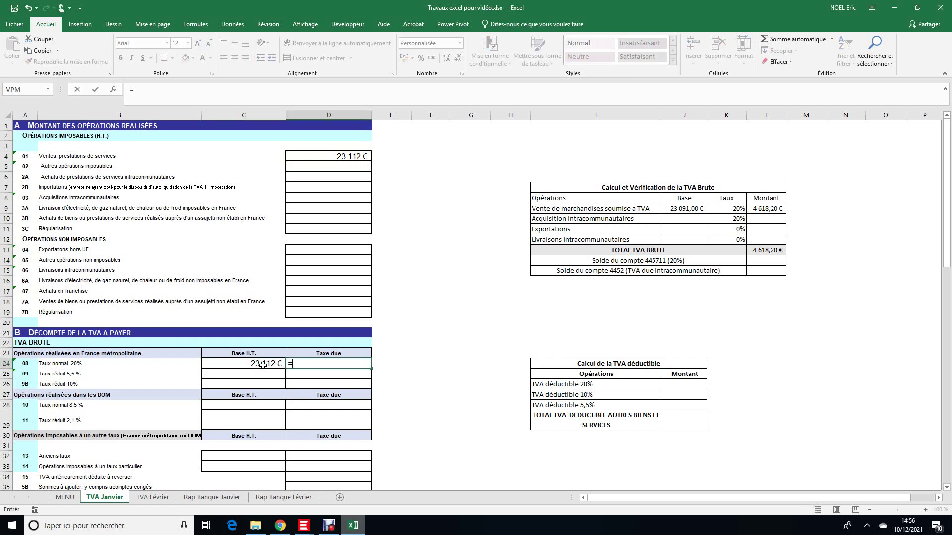
pyautogui.click(263, 364)
pyautogui.write('*0,2')
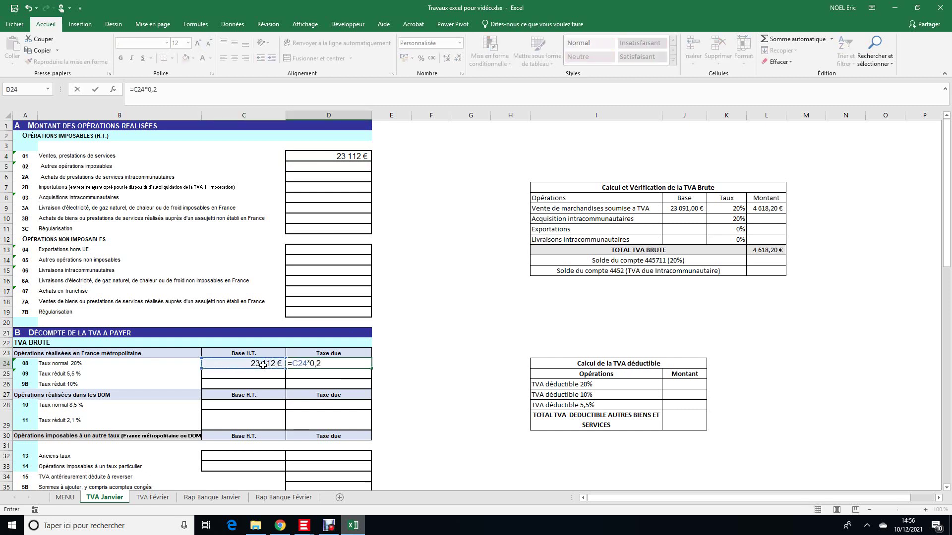
pyautogui.press('Return')
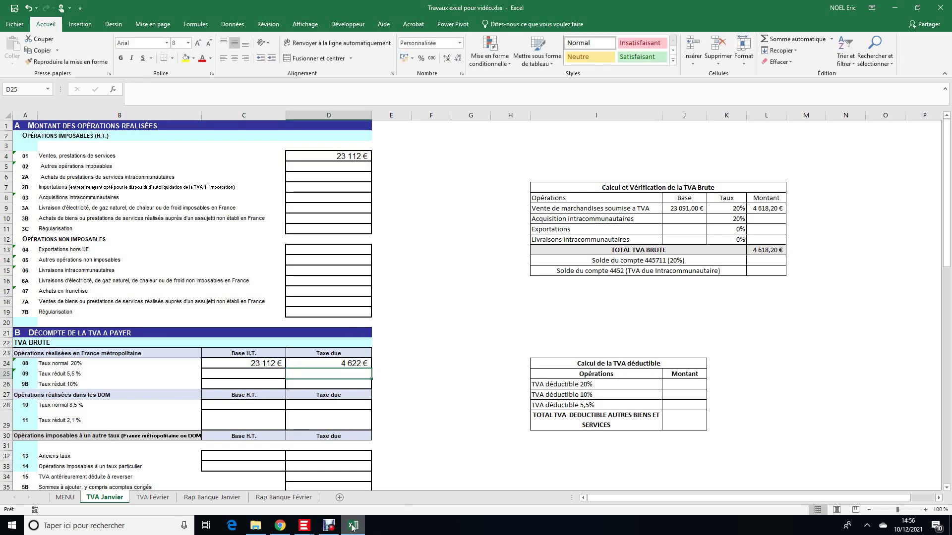
# Switch to the January 2021 VAT declaration in EBP Compta and compare its line 08 base and tax due with the Excel worksheet
pyautogui.moveTo(328, 530)
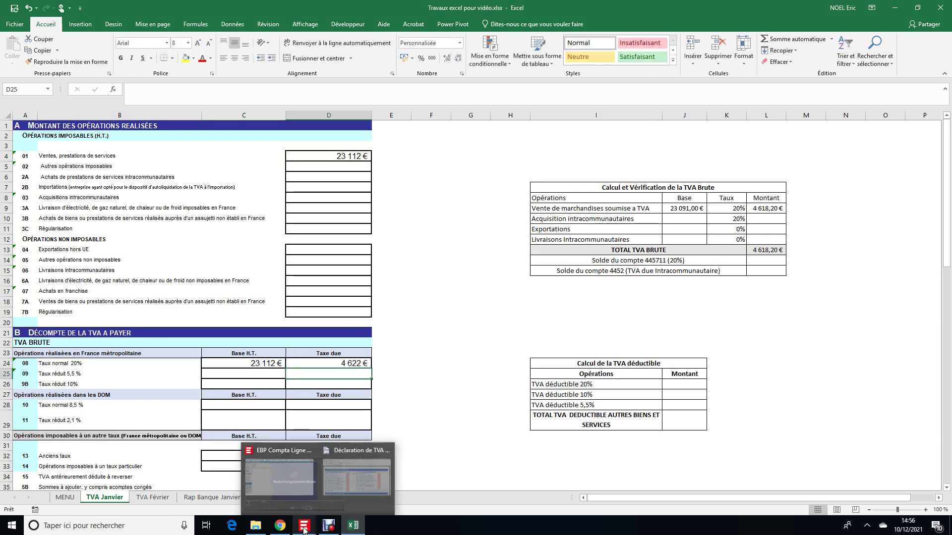
pyautogui.click(361, 483)
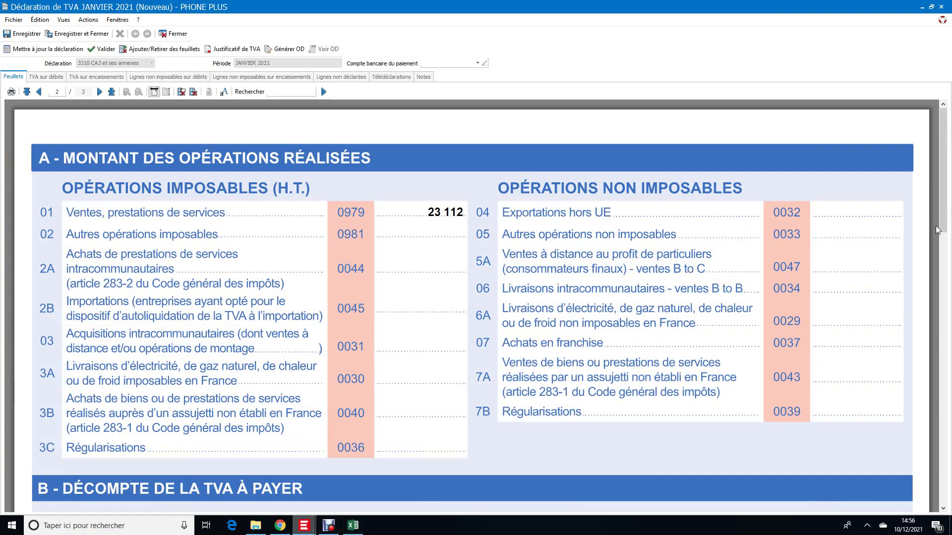
pyautogui.moveTo(943, 230); pyautogui.dragTo(947, 301)
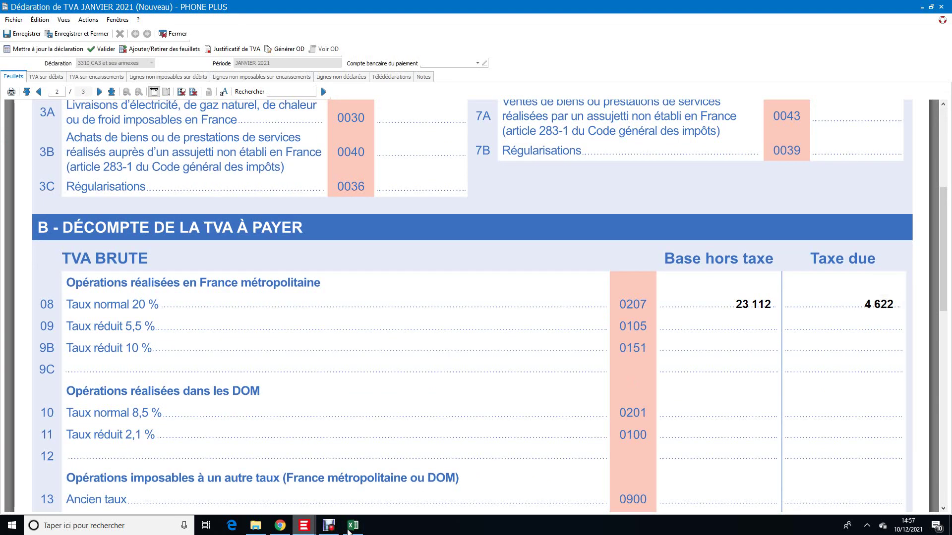
pyautogui.click(352, 529)
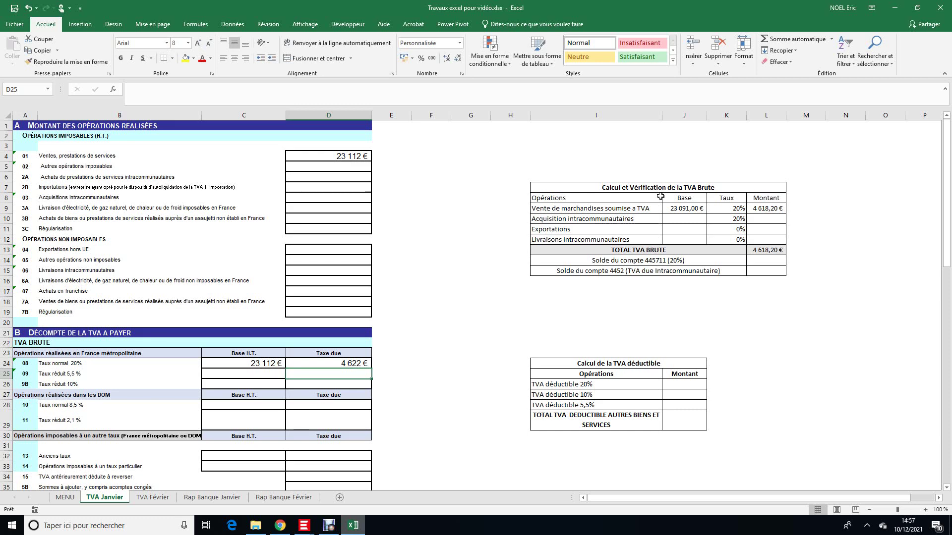
pyautogui.click(332, 531)
pyautogui.click(331, 531)
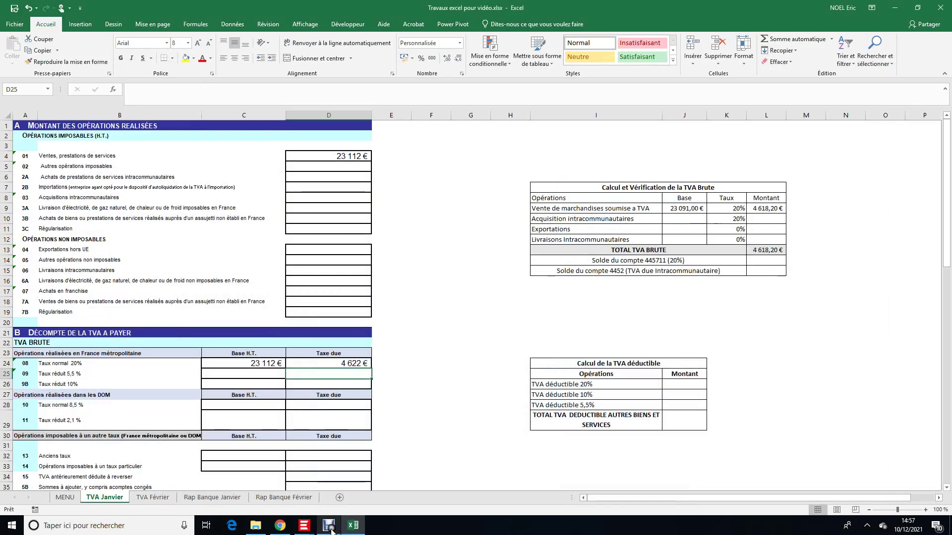
pyautogui.moveTo(304, 527)
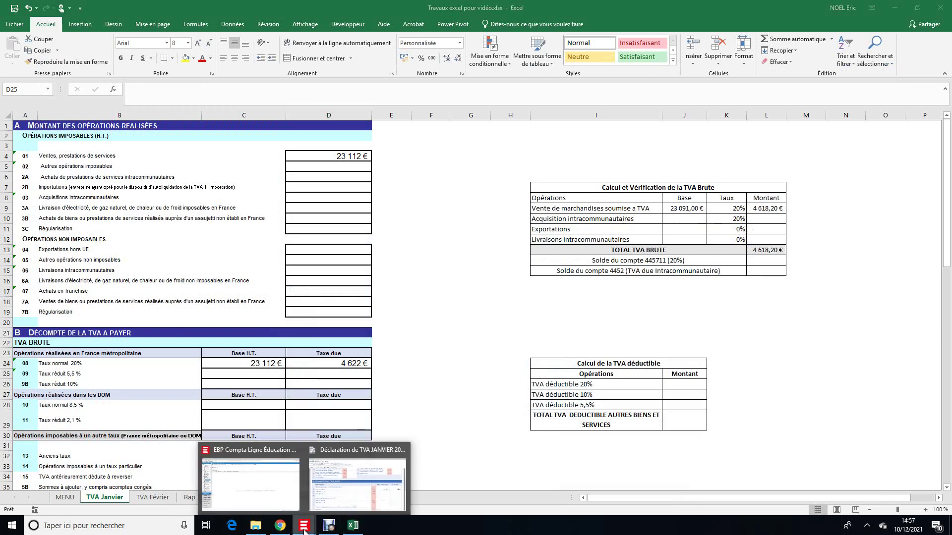
pyautogui.click(372, 499)
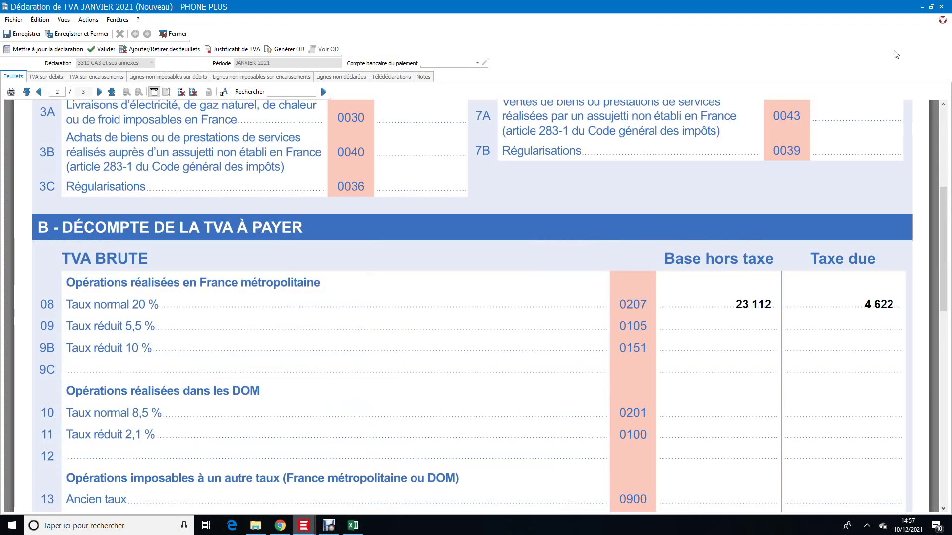
pyautogui.click(353, 526)
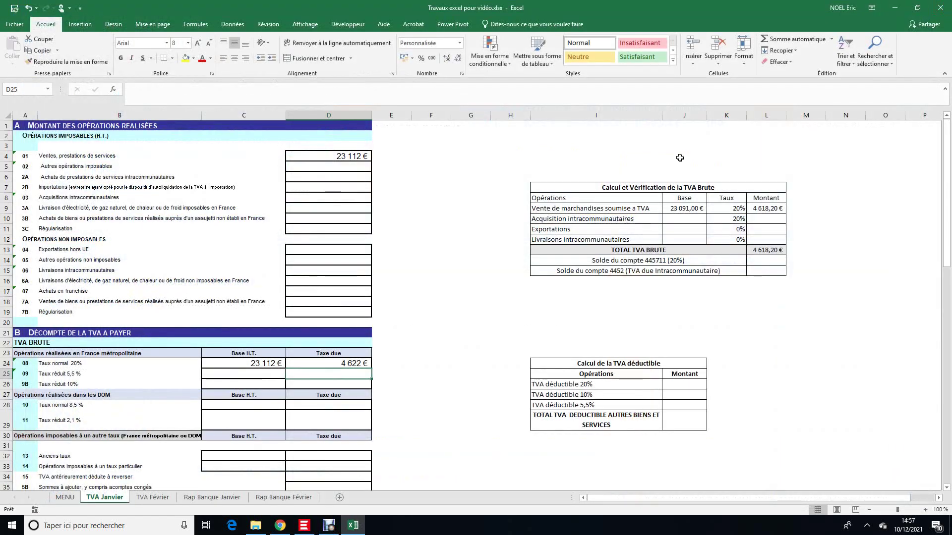
# Switch to the main EBP Compta window and open the Consultation / Lettrage view
pyautogui.moveTo(303, 525)
pyautogui.click(325, 478)
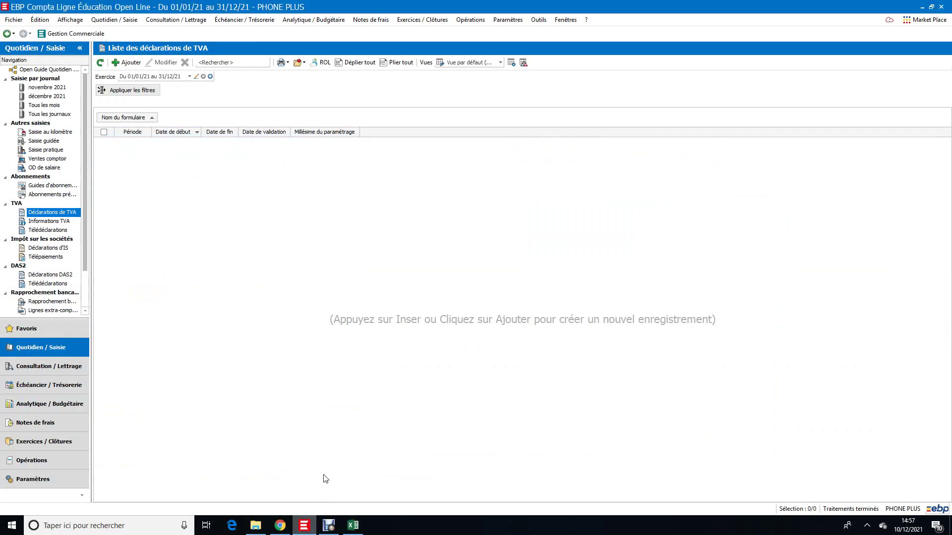
pyautogui.click(178, 19)
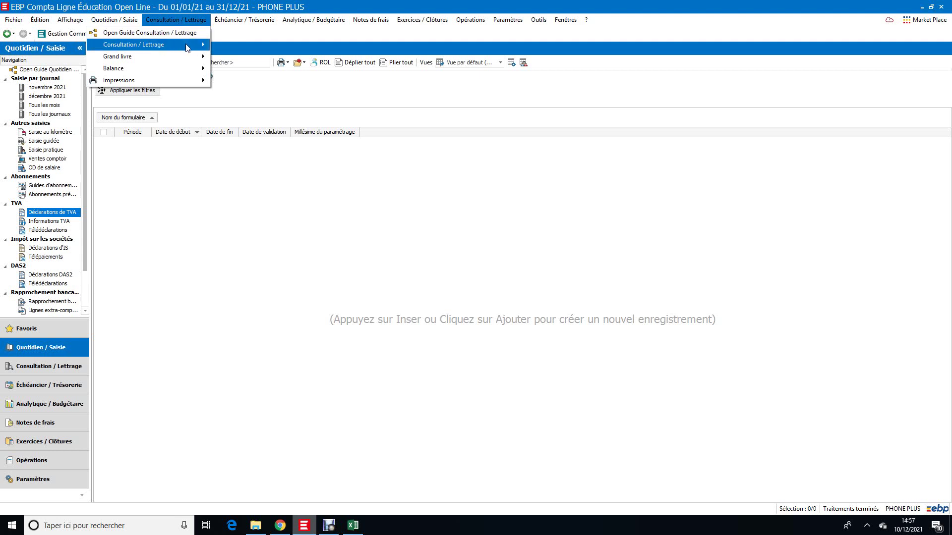
pyautogui.moveTo(187, 48)
pyautogui.click(284, 49)
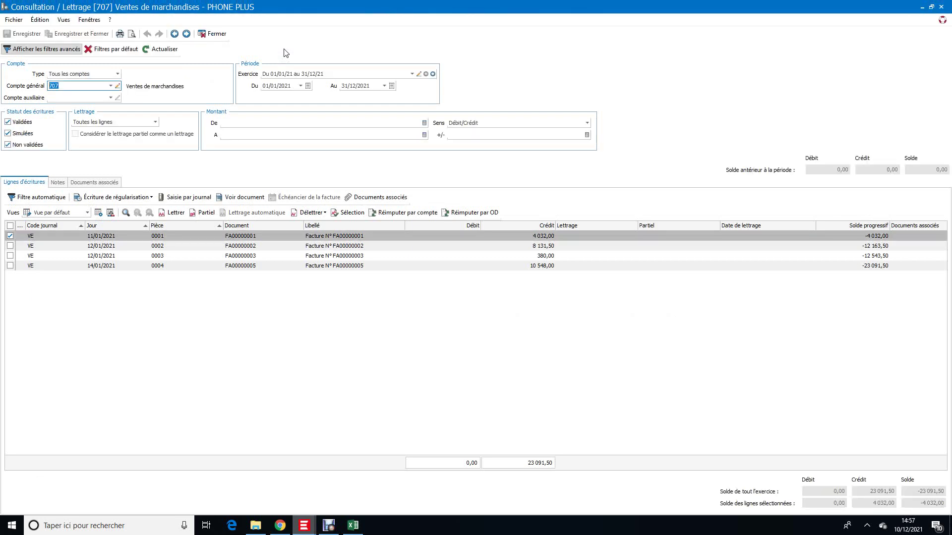
# Consult general account 411 Clients, then narrow the entries to the auxiliary account of SAS GRONDARD
pyautogui.click(110, 86)
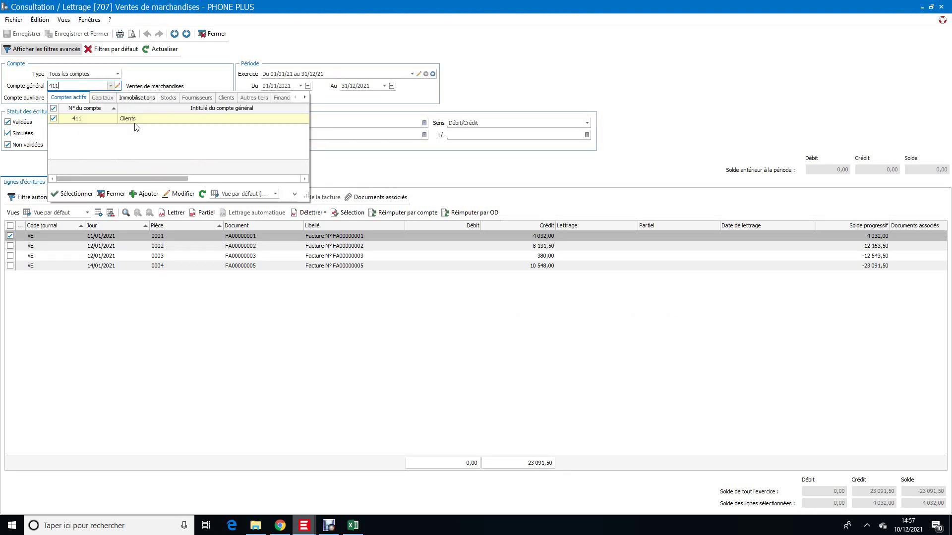
pyautogui.click(108, 120)
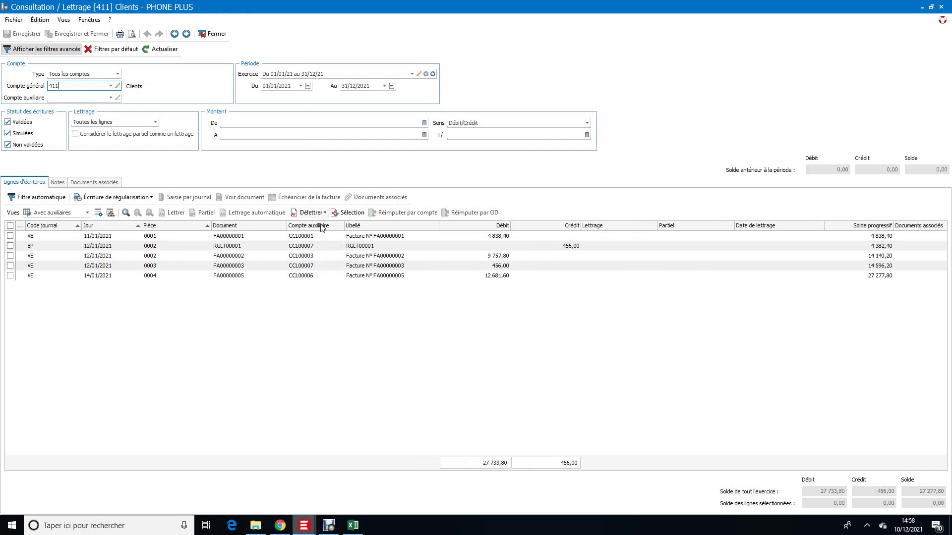
pyautogui.click(111, 99)
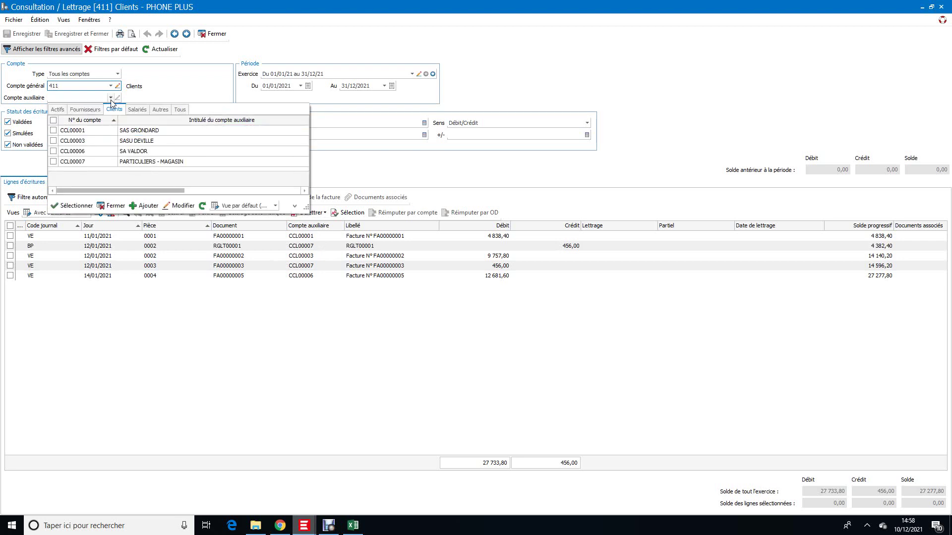
pyautogui.click(150, 131)
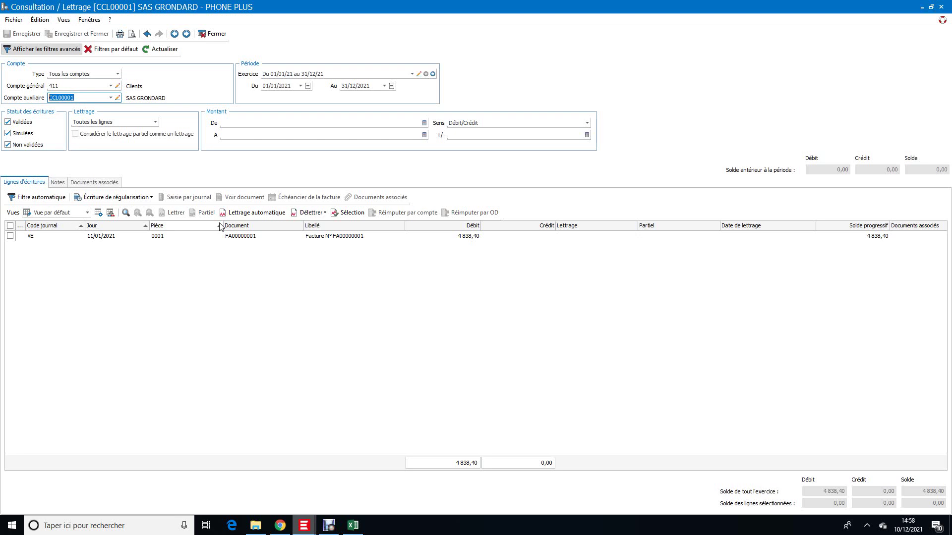
# Consult general account 401 Fournisseurs with the auxiliary account of INTERMOBILE, then close the consultation window
pyautogui.click(110, 87)
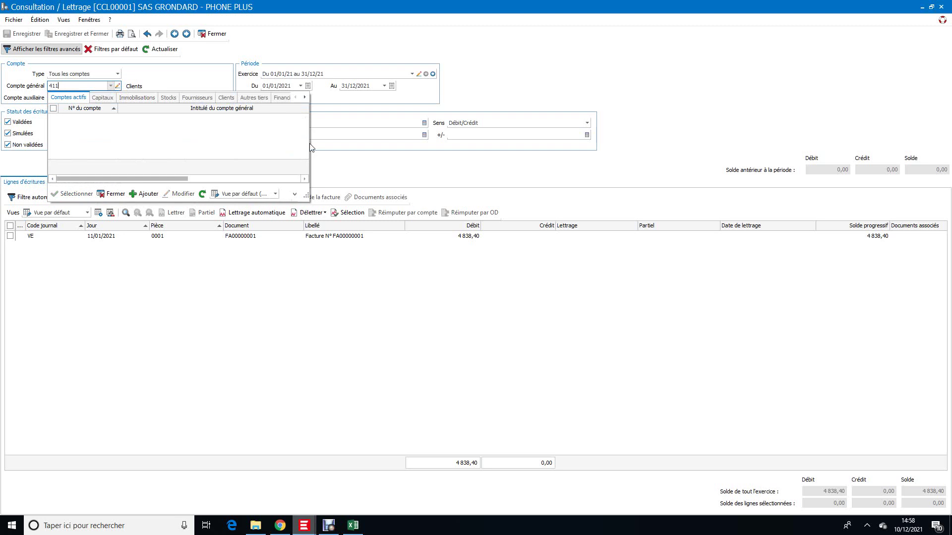
pyautogui.write('1')
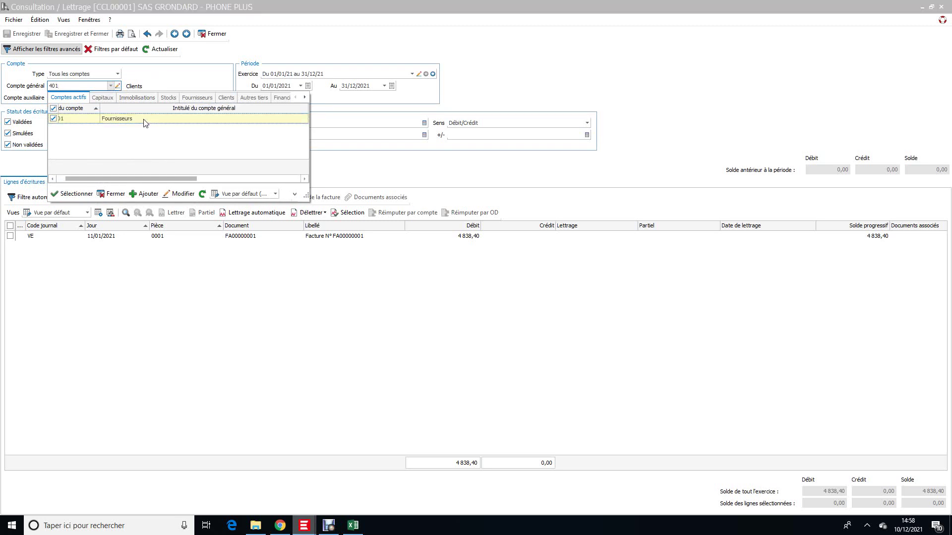
pyautogui.doubleClick(145, 123)
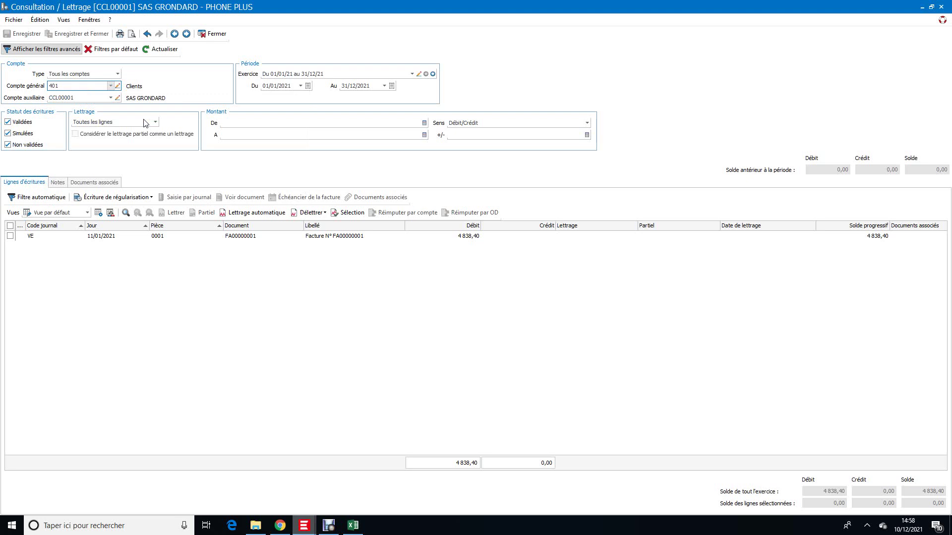
pyautogui.click(112, 98)
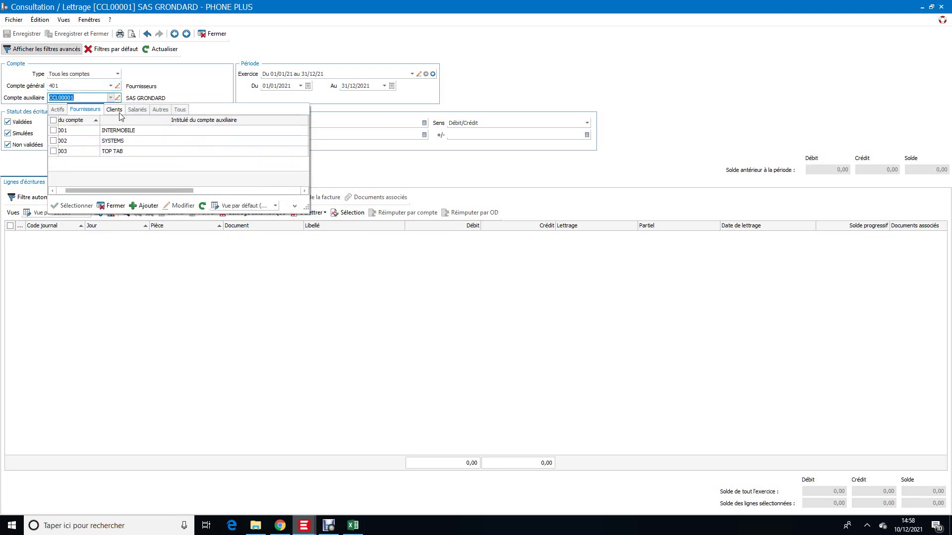
pyautogui.doubleClick(123, 131)
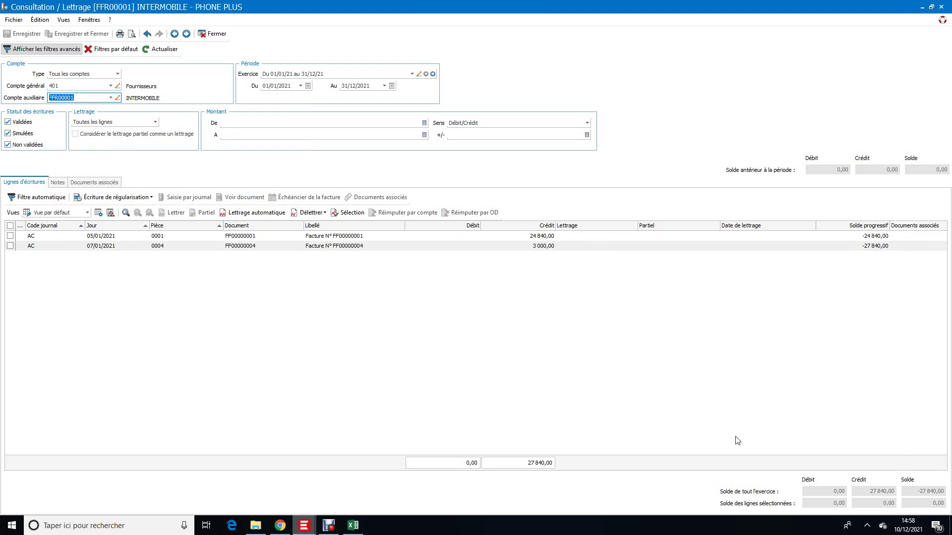
pyautogui.click(215, 34)
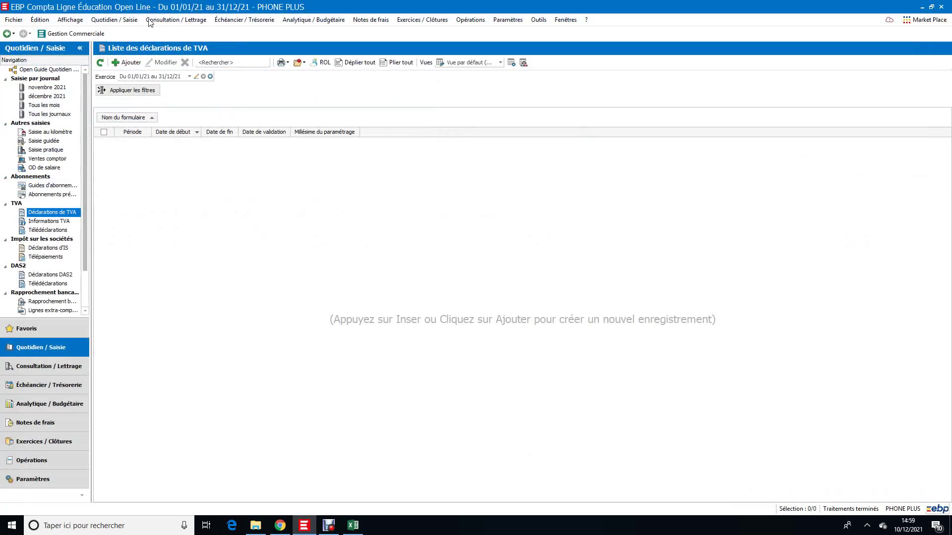
# From the list of VAT declarations, create a January 2021 declaration with only the 3310 CA3 sheet and dismiss the information message
pyautogui.click(109, 20)
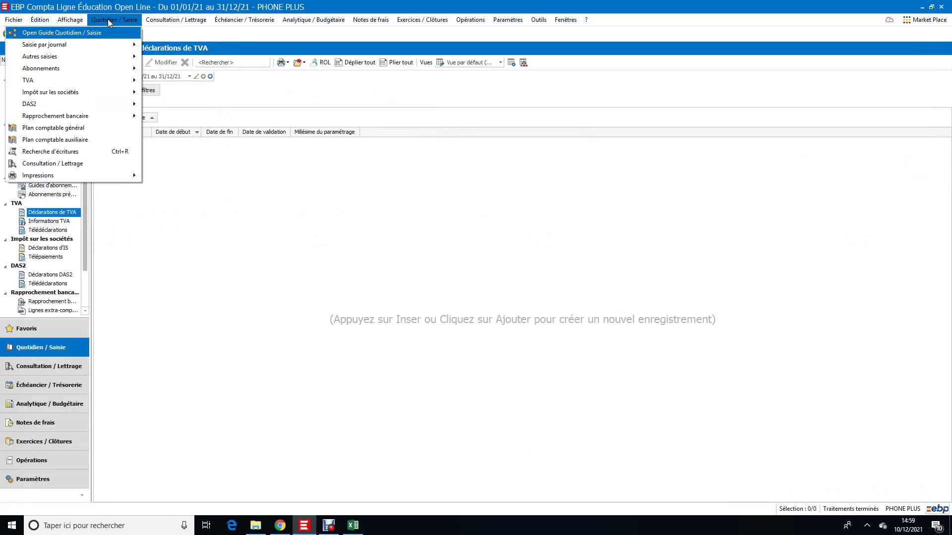
pyautogui.moveTo(113, 81)
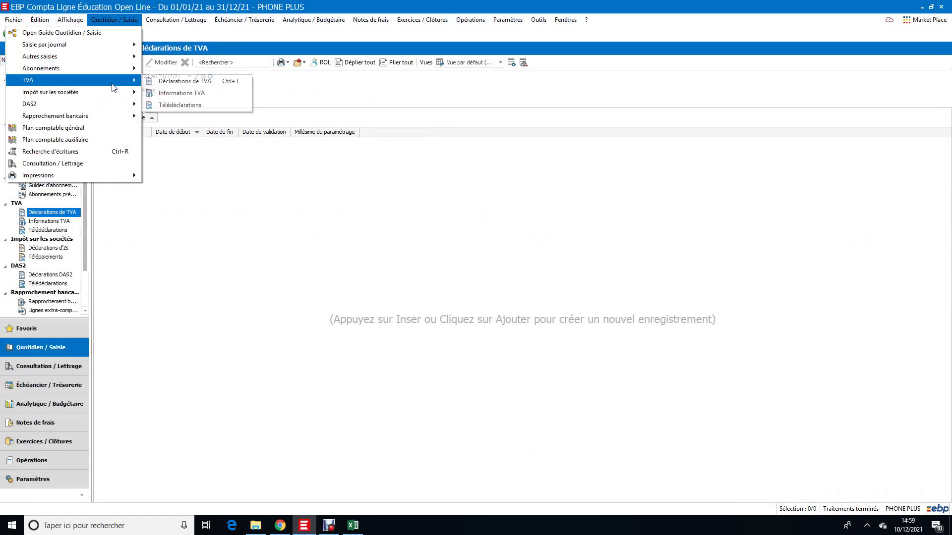
pyautogui.click(168, 83)
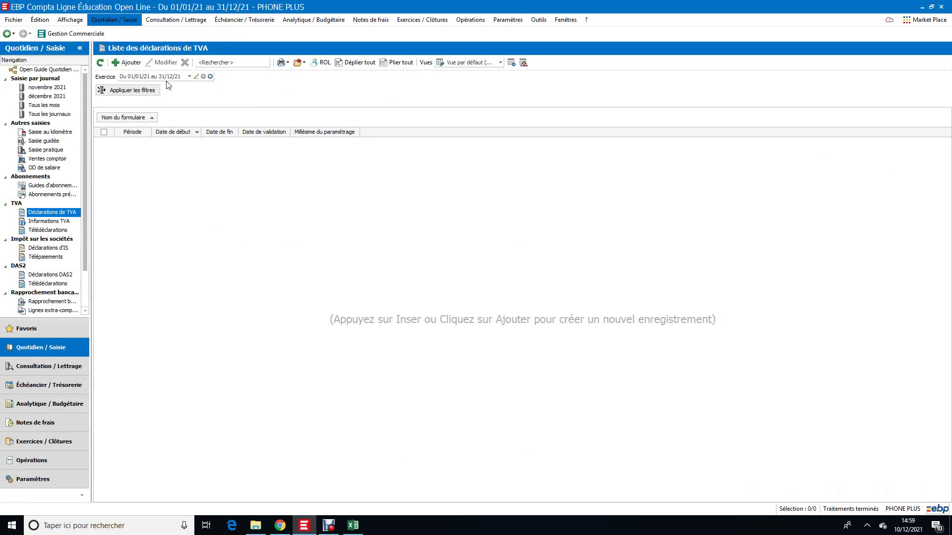
pyautogui.click(130, 62)
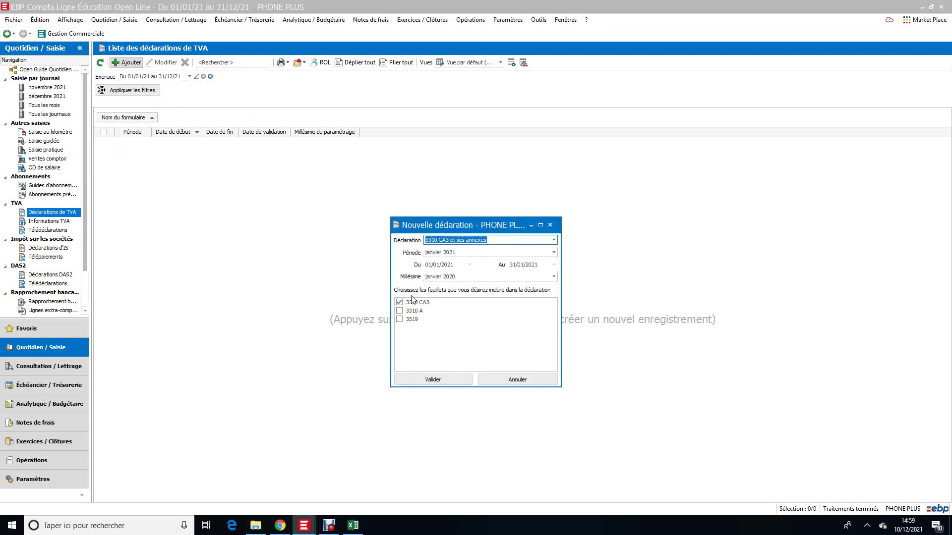
pyautogui.click(460, 381)
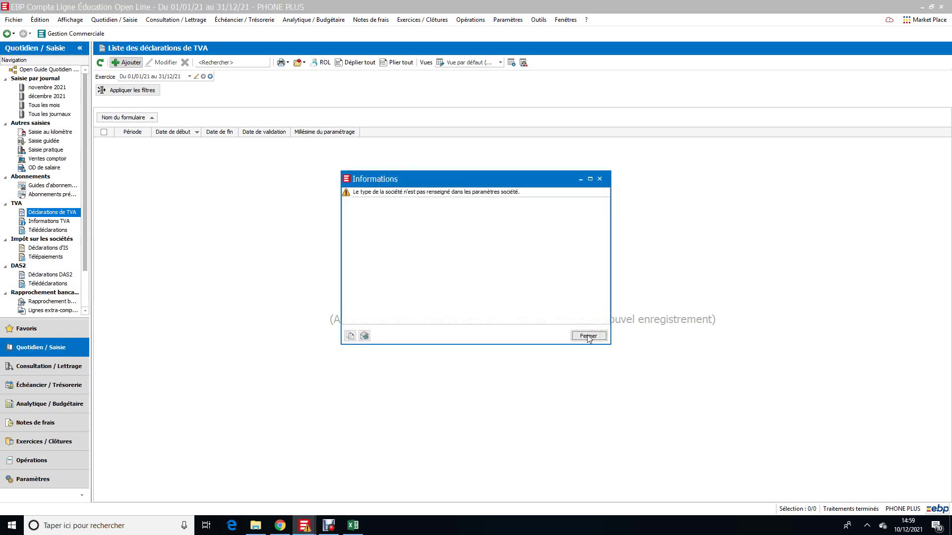
pyautogui.click(593, 338)
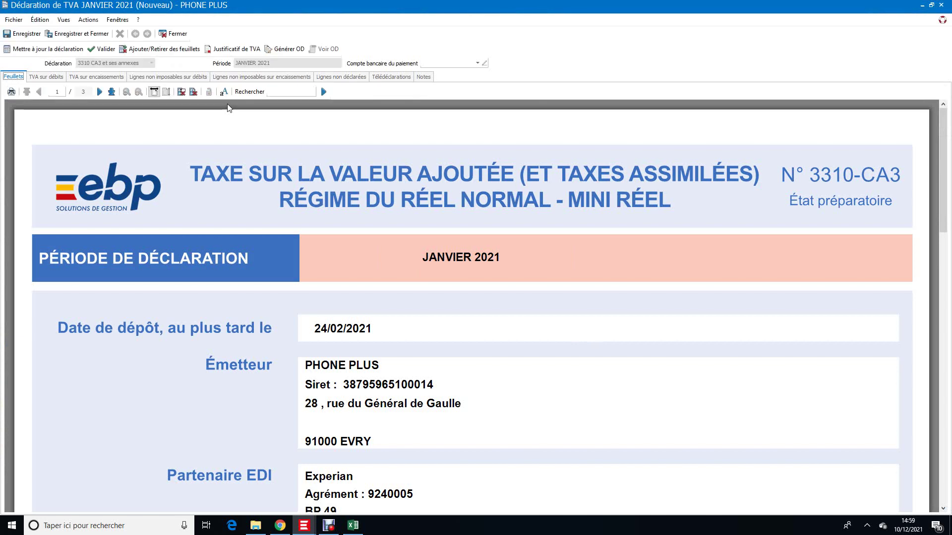
# Display page 2 of the CA3 declaration and examine its TVA brute and TVA déductible sections
pyautogui.click(100, 92)
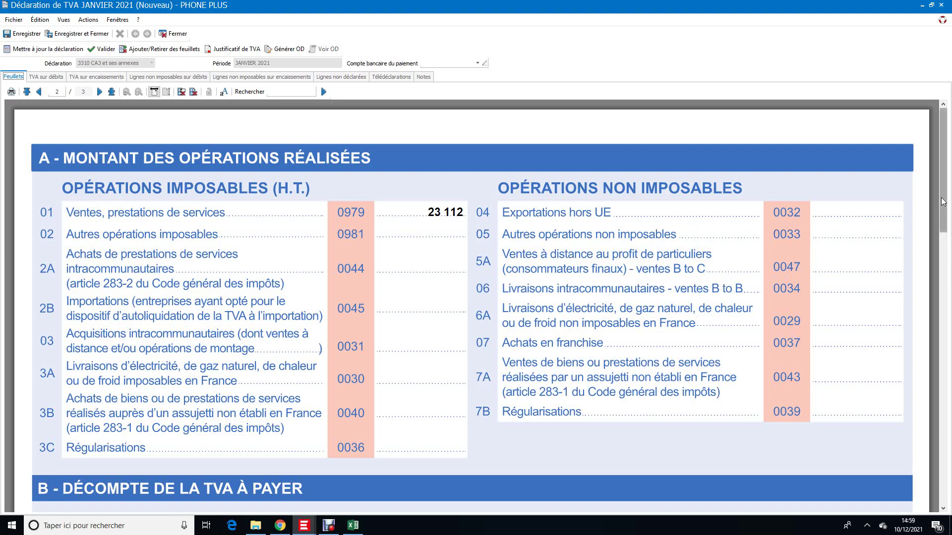
pyautogui.scroll(-5, 943, 202)
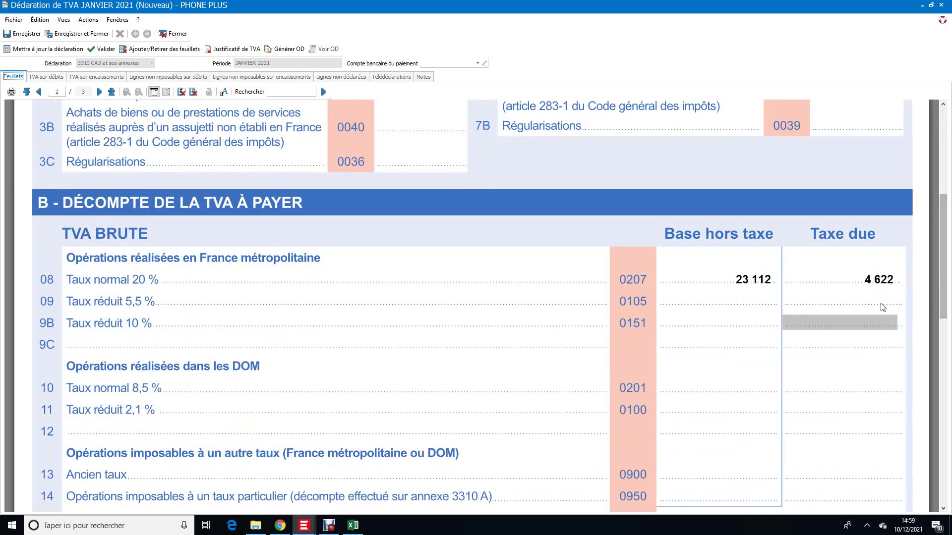
pyautogui.moveTo(943, 297); pyautogui.dragTo(948, 419)
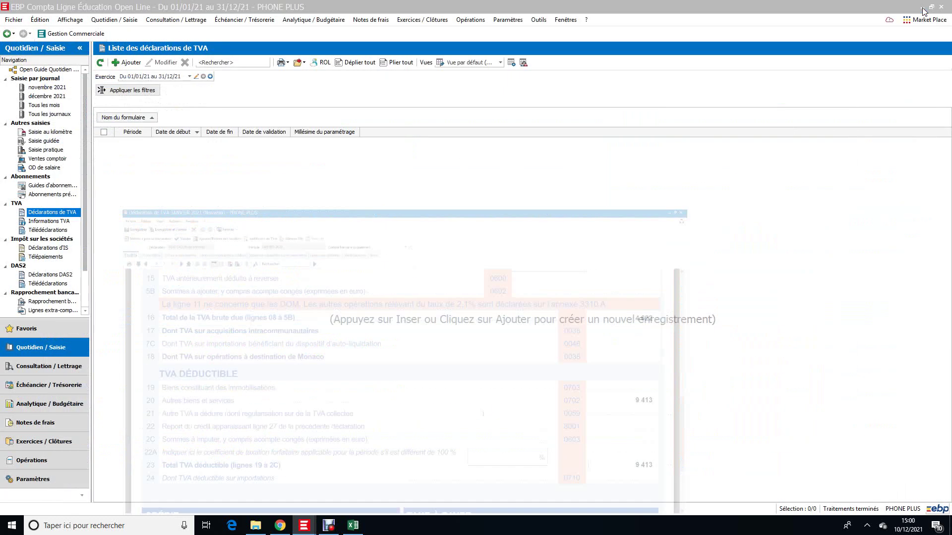
# Close the open declaration and consult general account 445661 TVA déductible 20% Débits, closing the consultation window after reviewing its entries
pyautogui.click(923, 7)
pyautogui.click(189, 20)
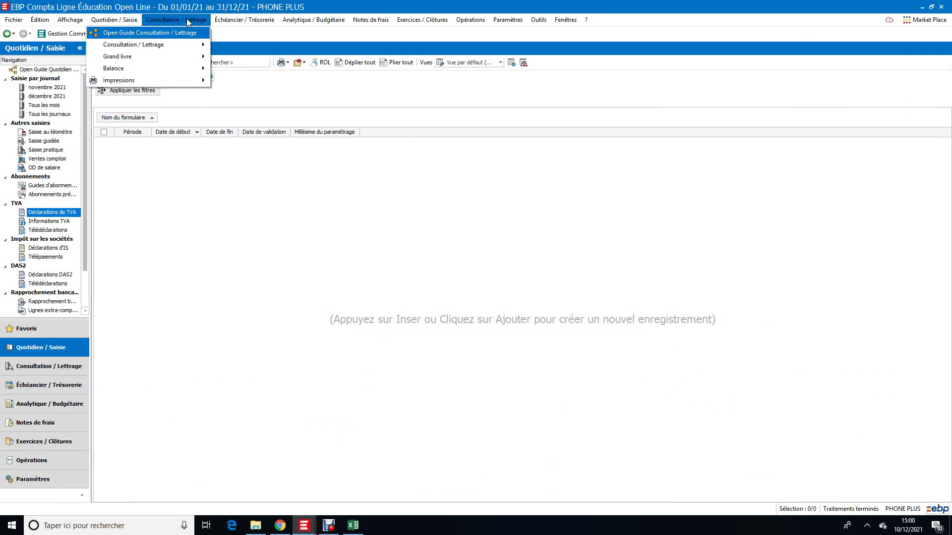
pyautogui.moveTo(185, 49)
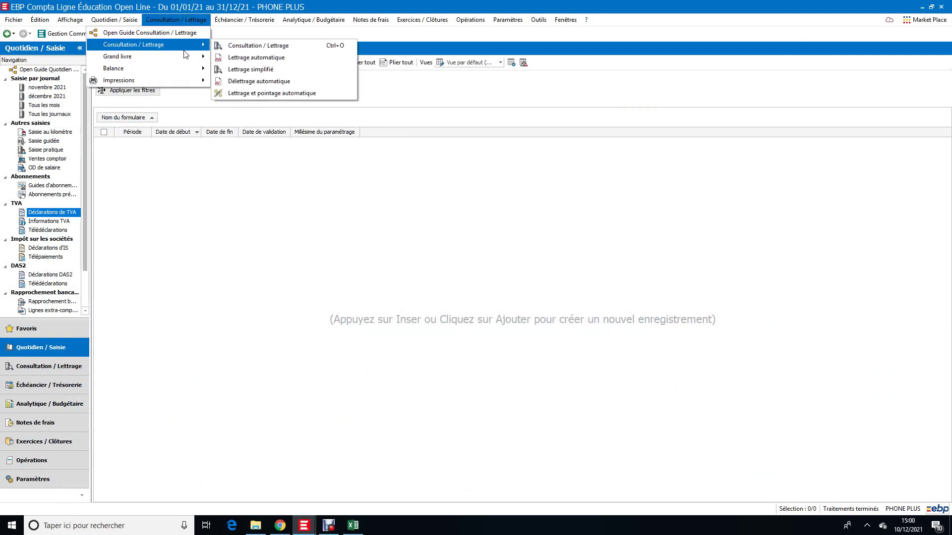
pyautogui.click(254, 48)
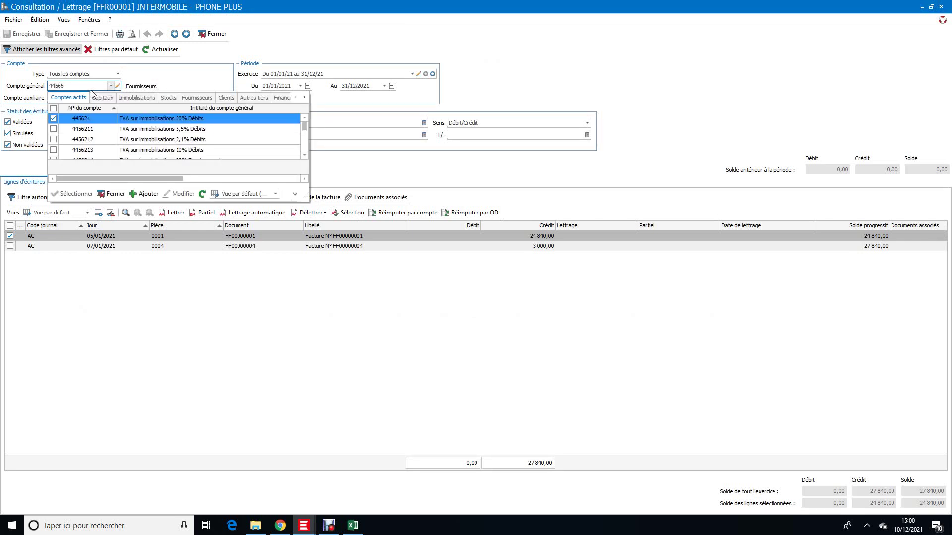
pyautogui.click(208, 122)
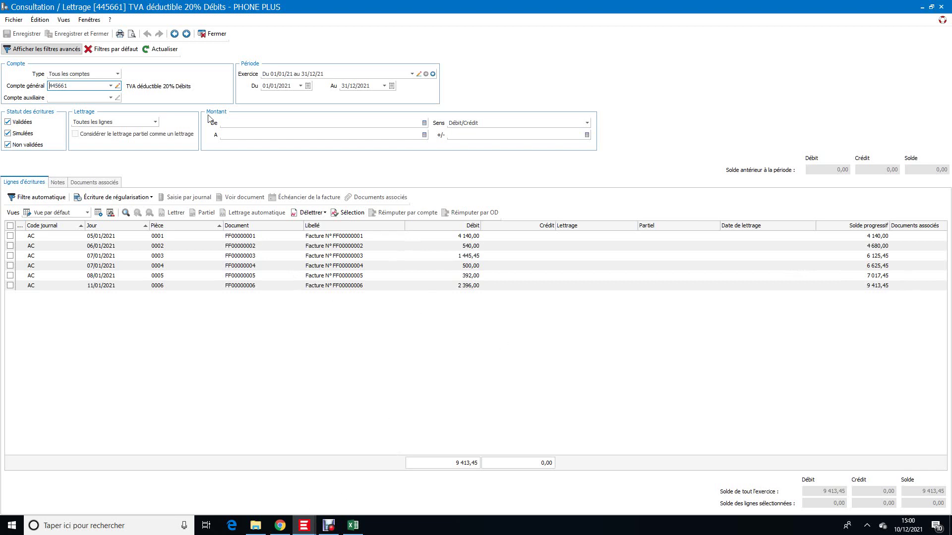
pyautogui.click(213, 33)
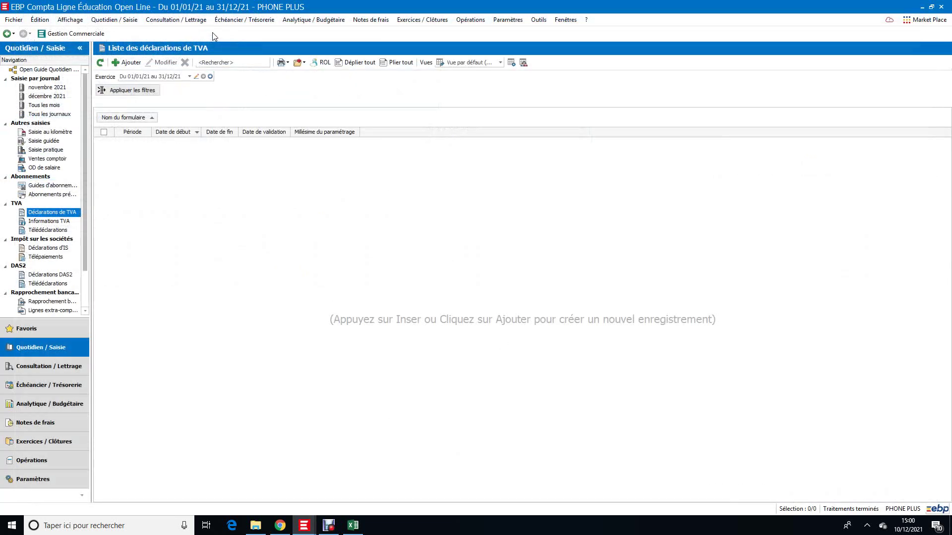
# Create the January 2021 declaration with only the 3310 CA3 sheet and display the TVA DÉDUCTIBLE section on page 2
pyautogui.click(130, 63)
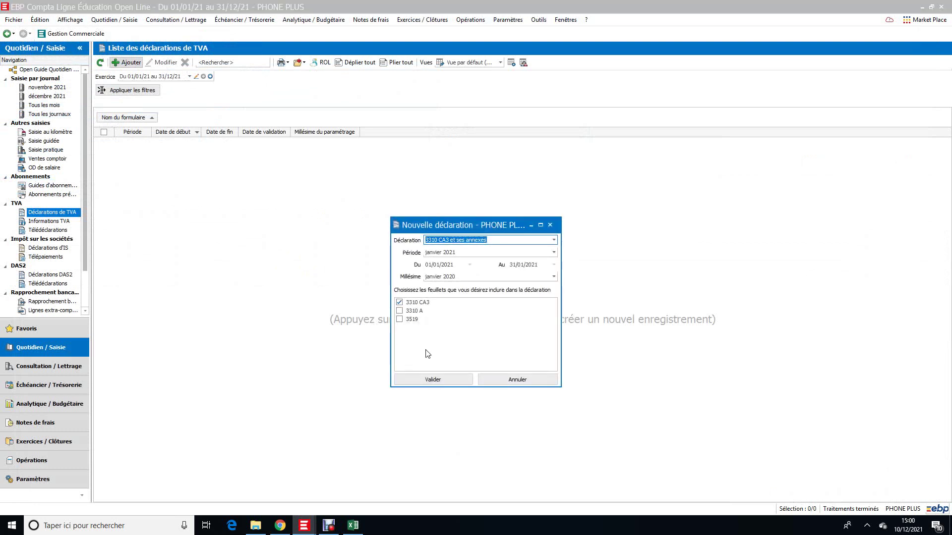
pyautogui.click(455, 380)
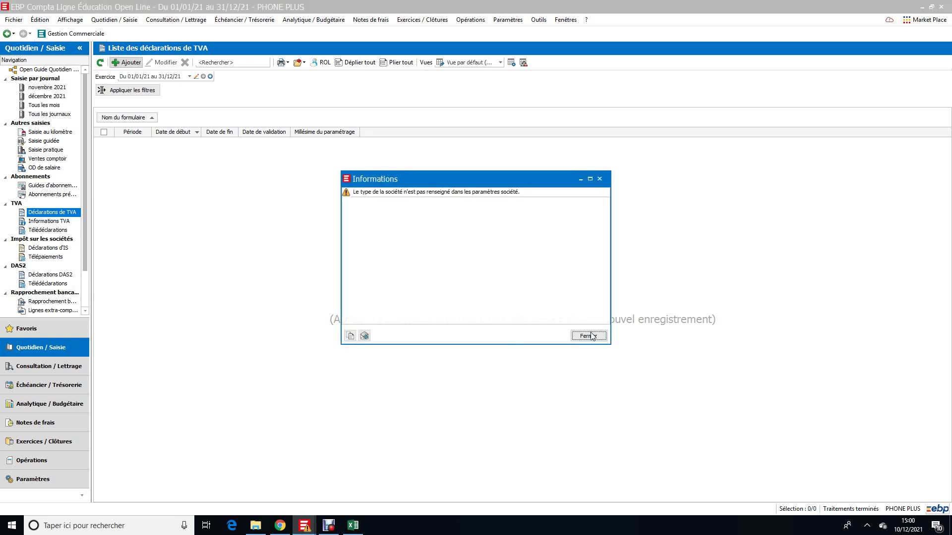
pyautogui.click(593, 337)
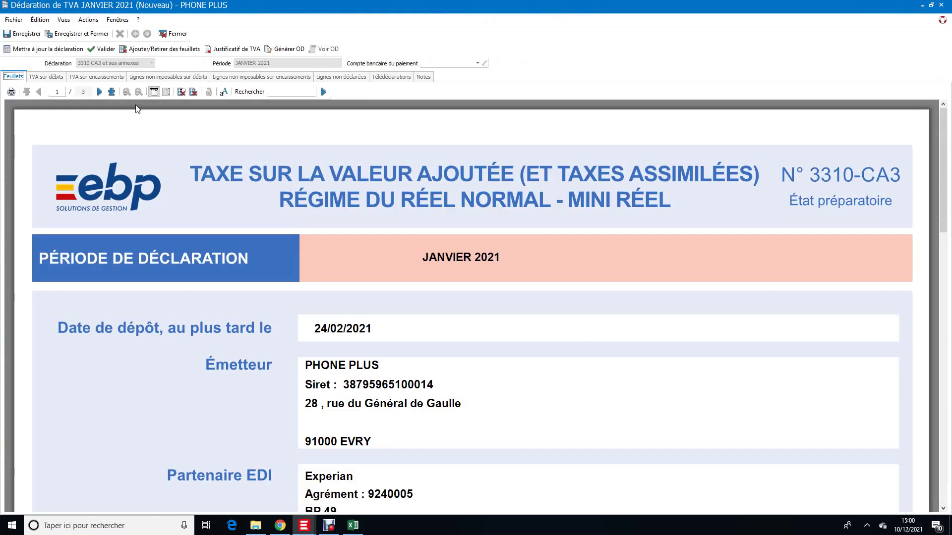
pyautogui.scroll(-5, 685, 225)
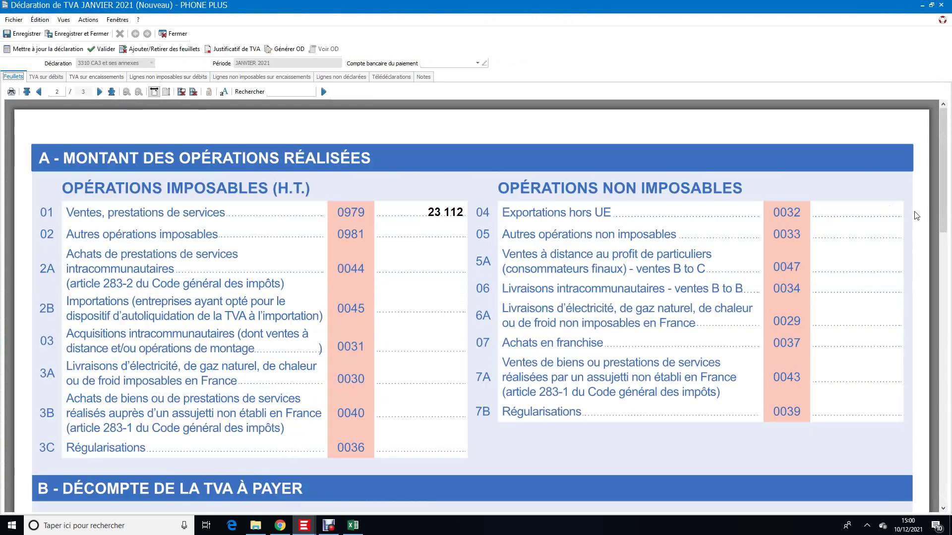
pyautogui.moveTo(947, 211); pyautogui.dragTo(950, 419)
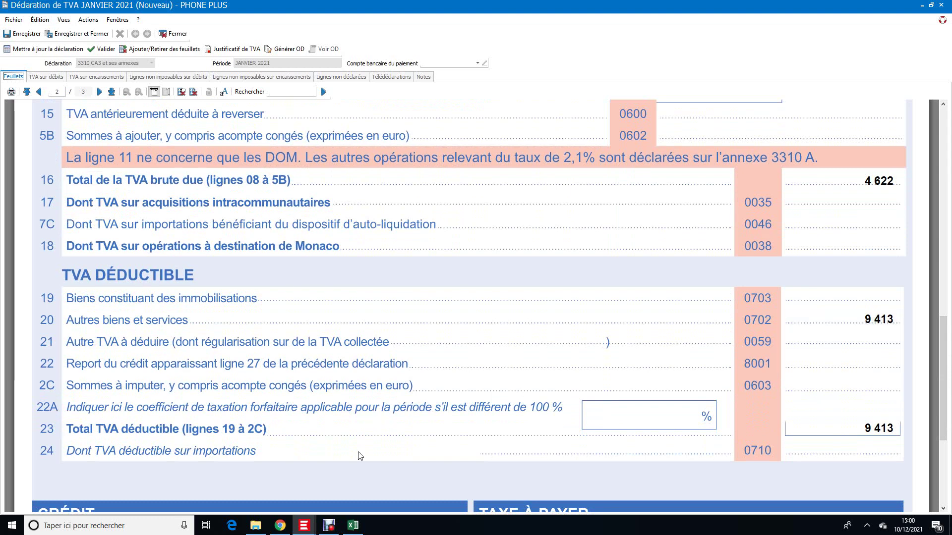
# Switch to the Excel workbook and enter 9413 as the TVA déductible 20% amount in cell J26 of the TVA Janvier sheet
pyautogui.click(354, 527)
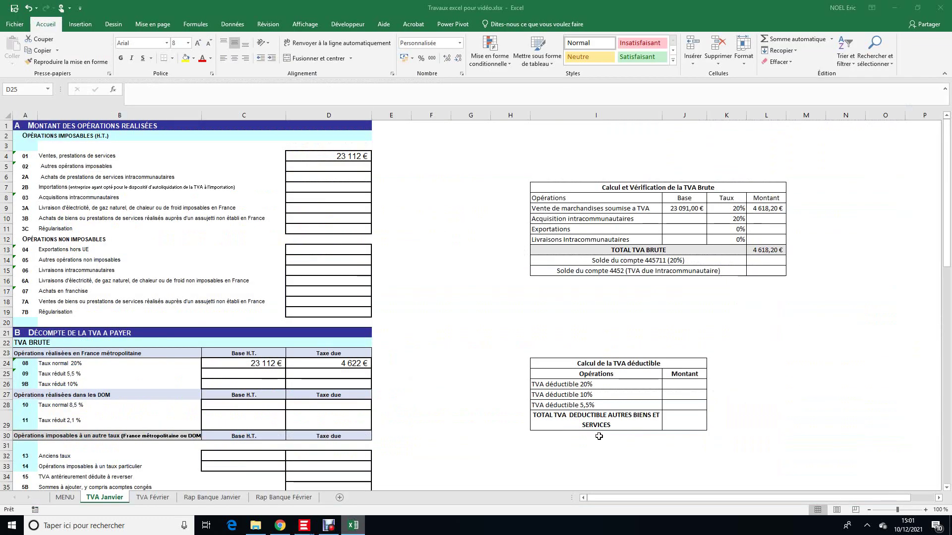
pyautogui.click(686, 386)
pyautogui.write('9413')
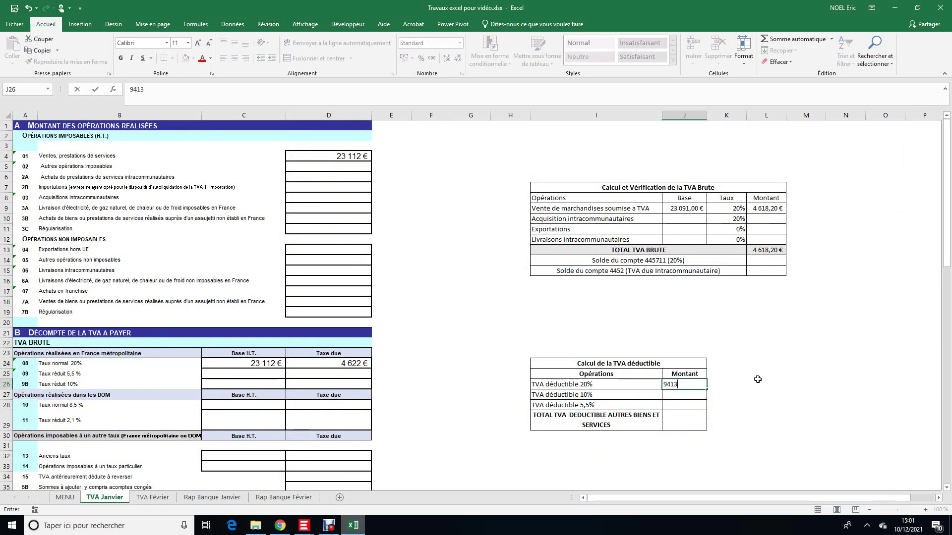
pyautogui.click(758, 380)
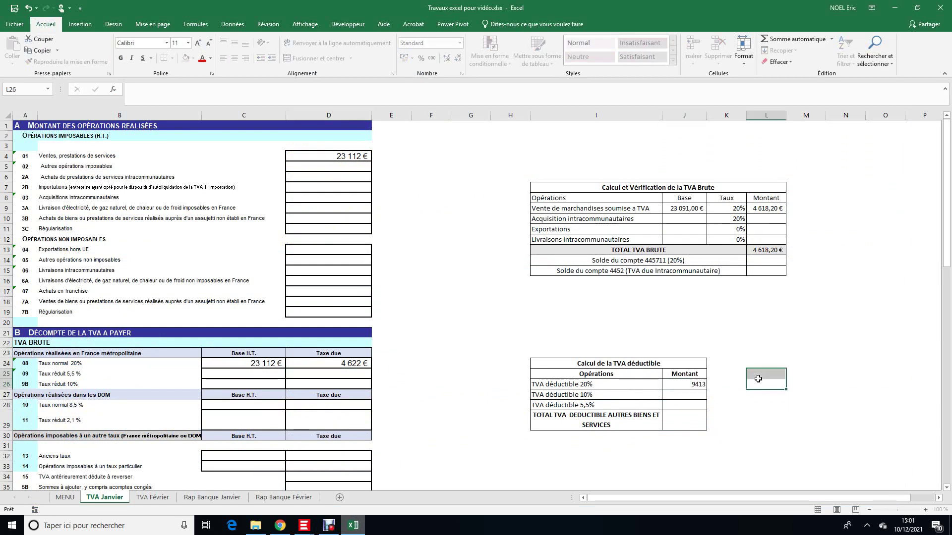
pyautogui.click(623, 384)
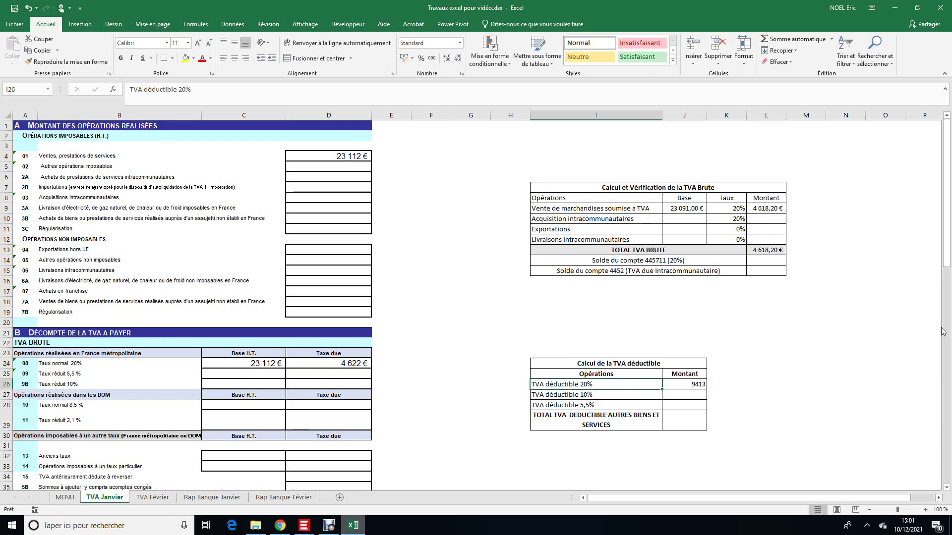
# Link line 20 Autres biens et services (cell D43) to the TVA déductible 20% amount with the formula =J26
pyautogui.moveTo(947, 257); pyautogui.dragTo(947, 315)
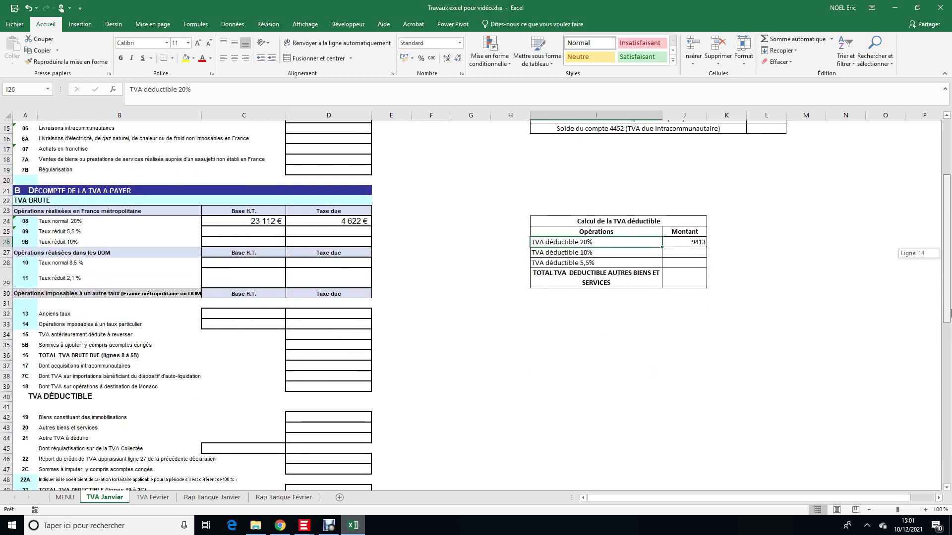
pyautogui.click(352, 425)
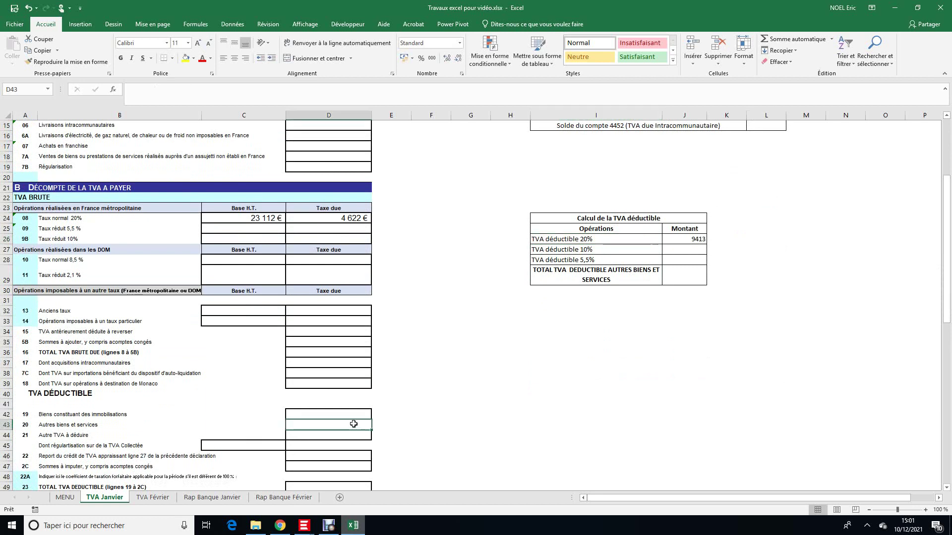
pyautogui.write('=')
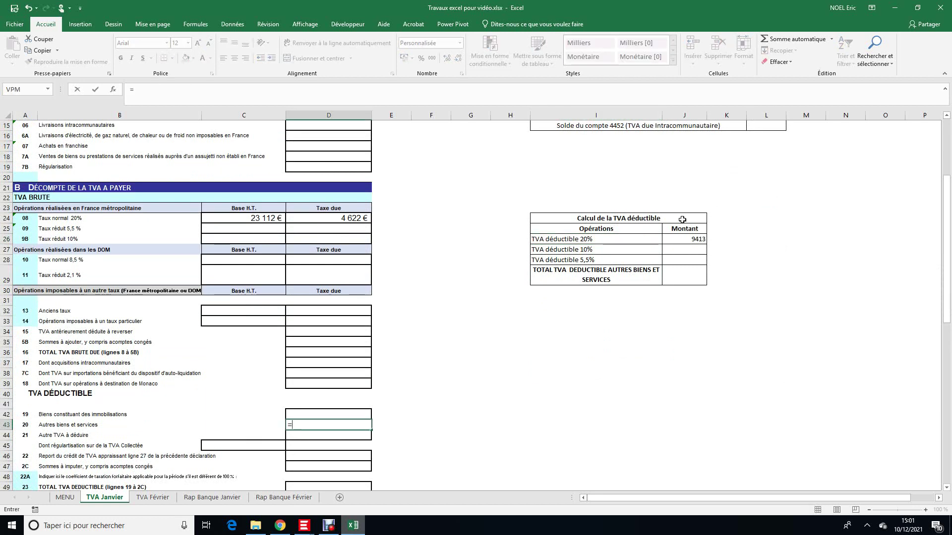
pyautogui.click(689, 239)
pyautogui.press('Return')
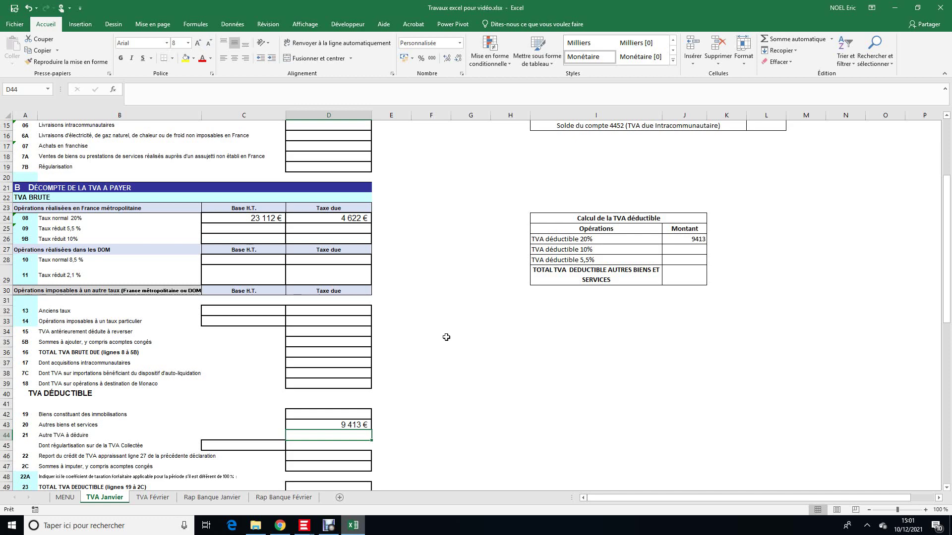
pyautogui.click(329, 525)
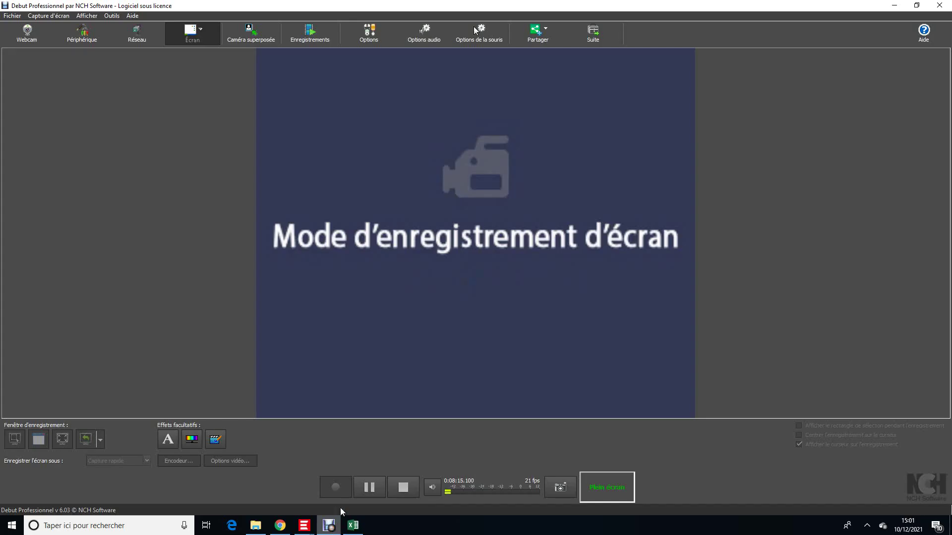